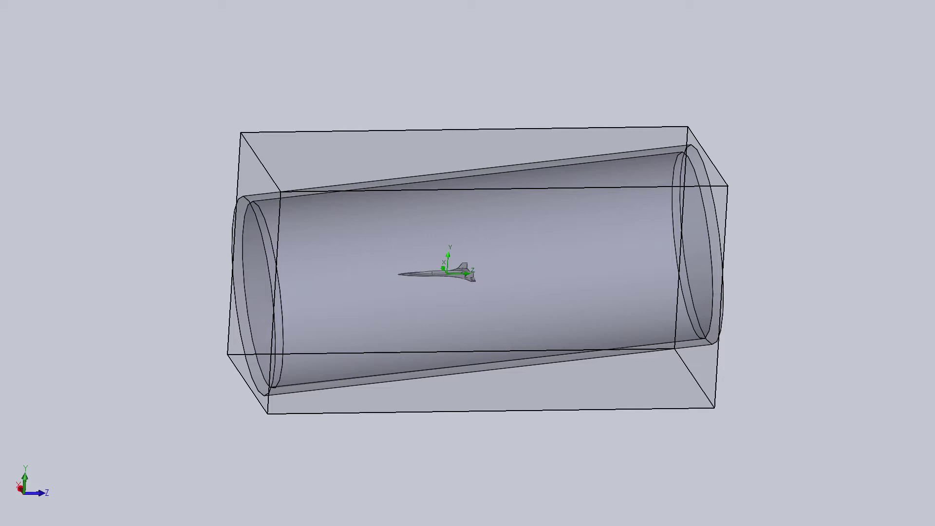
- Measure the cylinder's end circles: 320000 mm diameter and 730000 mm apart
mouse_move(828, 88)
middle_mouse_down()
mouse_move(869, 68)
mouse_move(720, 219)
middle_mouse_up()
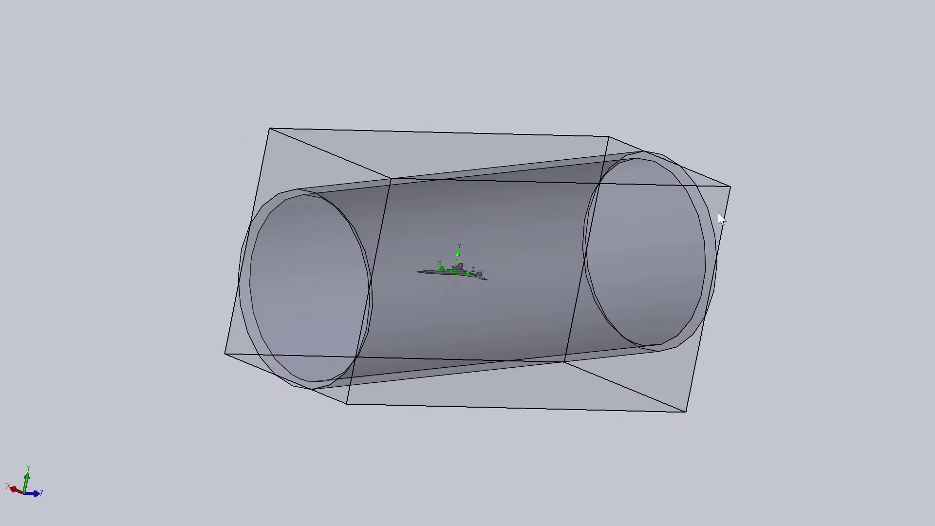
scroll(726, 276, "down", 3)
scroll(653, 277, "up", 3)
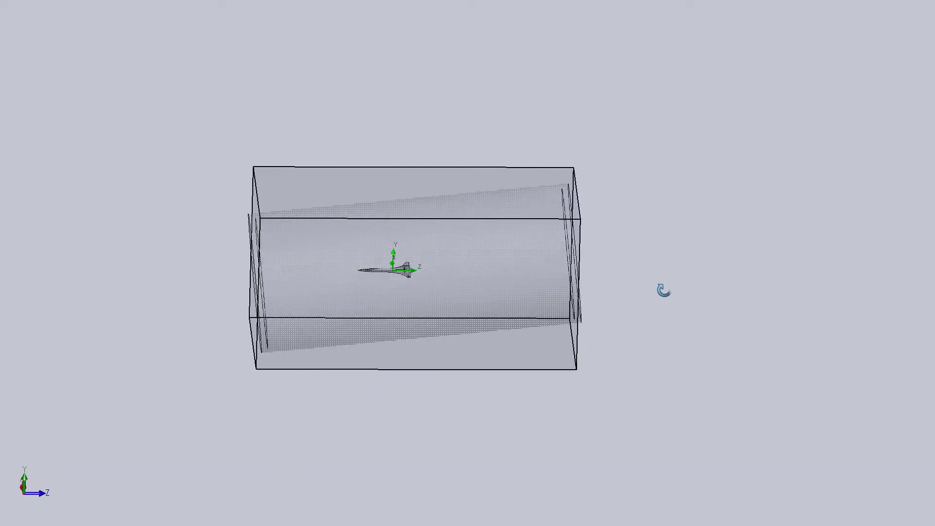
middle_click_drag(663, 290, 647, 245)
scroll(547, 226, "down", 2)
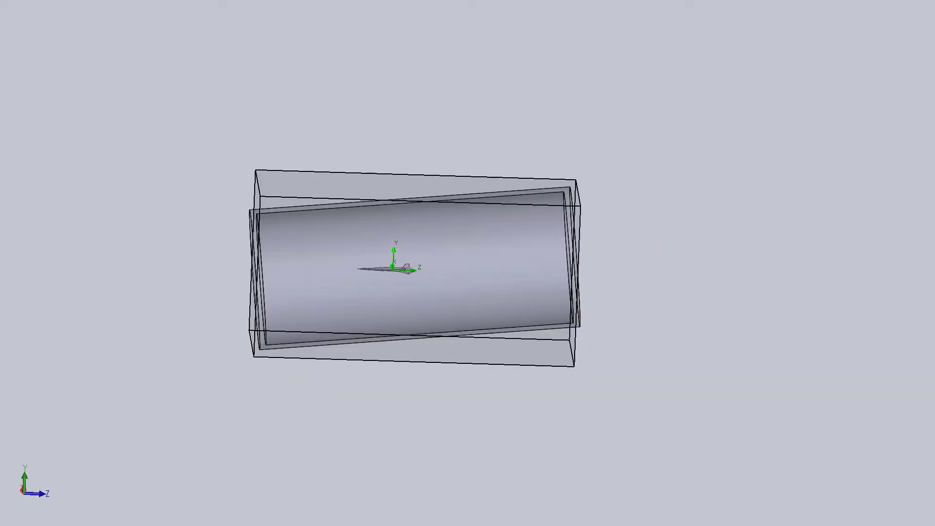
left_click(254, 235)
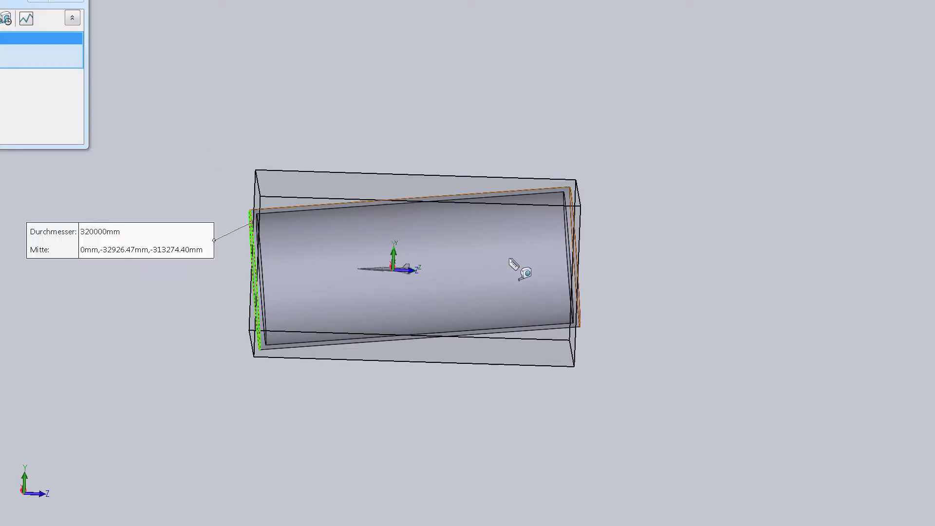
left_click(577, 241)
left_click(73, 12)
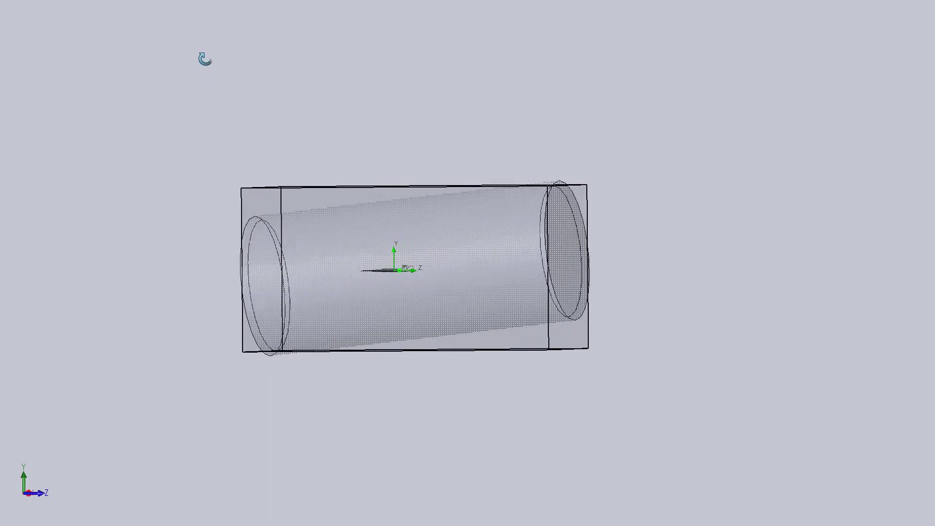
mouse_move(151, 402)
middle_mouse_down()
mouse_move(209, 91)
mouse_move(192, 108)
mouse_move(328, 238)
middle_mouse_up()
- Hide the cylinder body and zoom in on the aircraft's delta wing and twin tail fins
right_click(328, 237)
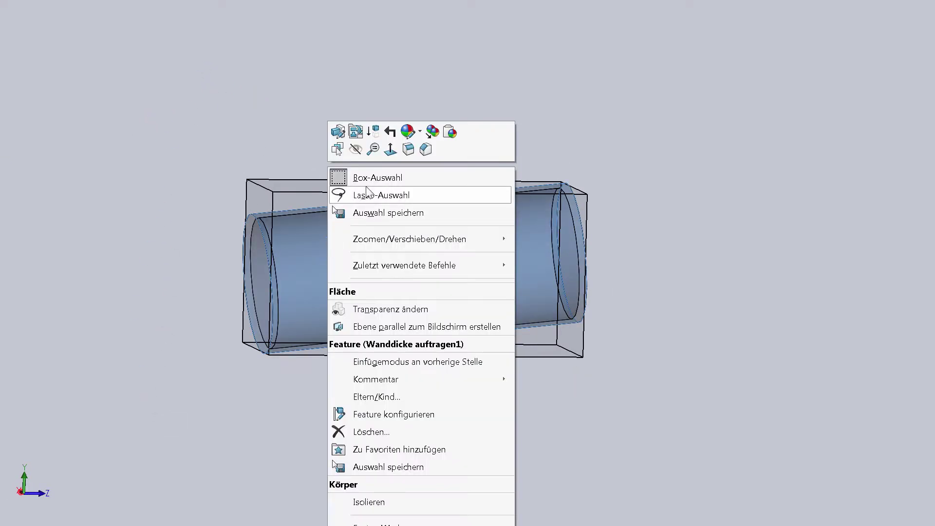
left_click(354, 159)
scroll(403, 286, "down", 3)
scroll(494, 184, "down", 1)
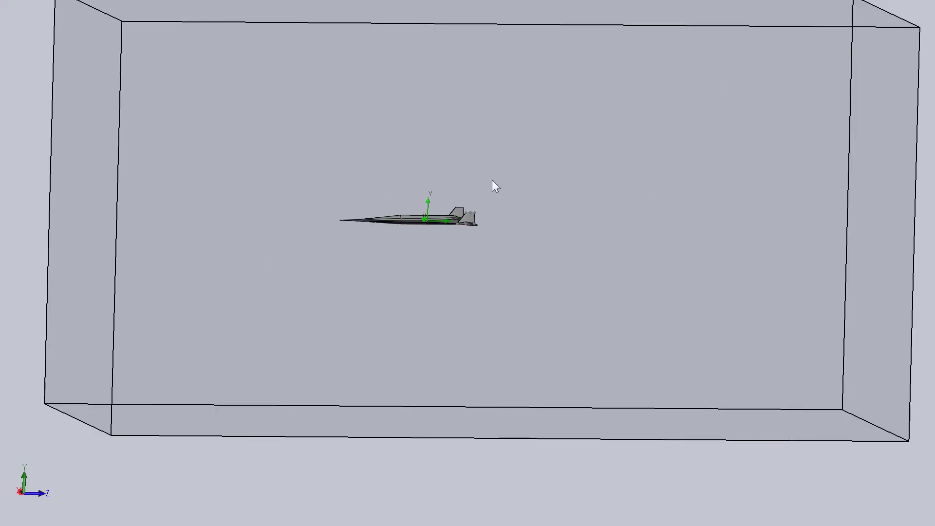
scroll(430, 226, "down", 2)
scroll(358, 302, "down", 3)
mouse_move(358, 302)
middle_mouse_down("ctrl")
mouse_move(250, 286)
mouse_move(249, 437)
mouse_move(370, 290)
mouse_move(374, 317)
mouse_move(359, 275)
mouse_move(346, 340)
mouse_move(345, 290)
mouse_move(455, 259)
mouse_move(441, 271)
mouse_move(443, 249)
mouse_move(368, 247)
mouse_move(324, 224)
mouse_move(336, 303)
mouse_move(337, 30)
mouse_move(372, 352)
mouse_move(399, 393)
mouse_move(432, 316)
mouse_move(507, 319)
mouse_move(424, 351)
mouse_move(376, 426)
mouse_move(427, 409)
mouse_move(486, 453)
mouse_move(518, 419)
mouse_move(459, 344)
mouse_move(328, 328)
mouse_move(282, 366)
mouse_move(277, 407)
mouse_move(182, 414)
mouse_move(171, 438)
mouse_move(211, 457)
mouse_move(318, 263)
mouse_move(336, 138)
mouse_move(370, 87)
mouse_move(349, 211)
mouse_move(376, 117)
mouse_move(361, 328)
mouse_move(378, 357)
middle_mouse_up("ctrl")
- Hide the dash-dot Skizze10 sketch line and the tail-edge sketch under the aircraft
scroll(599, 281, "down", 3)
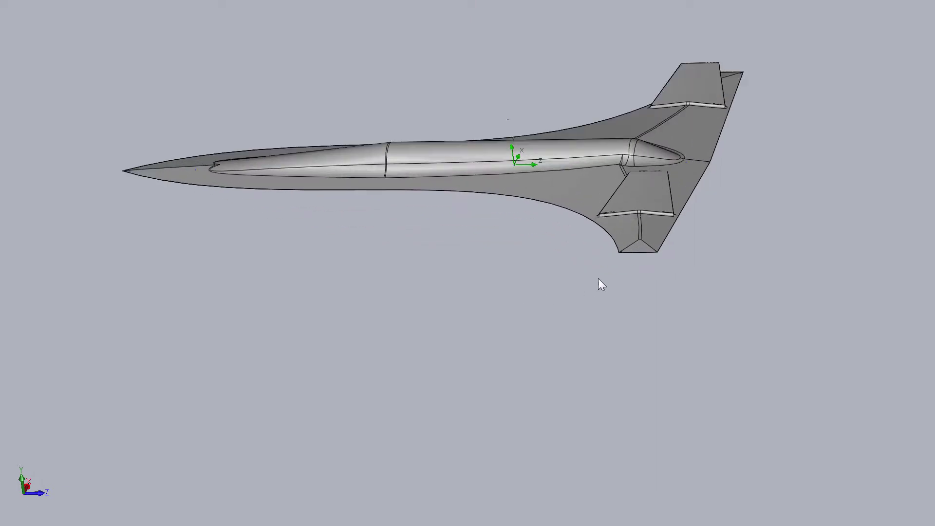
mouse_move(598, 280)
middle_mouse_down()
mouse_move(606, 121)
mouse_move(591, 57)
middle_mouse_up()
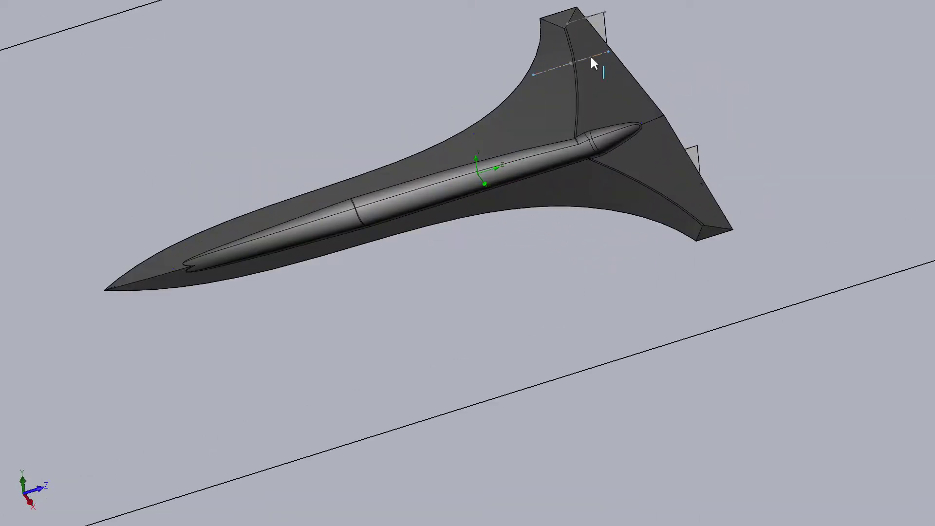
right_click(591, 58)
left_click(620, 40)
right_click(593, 20)
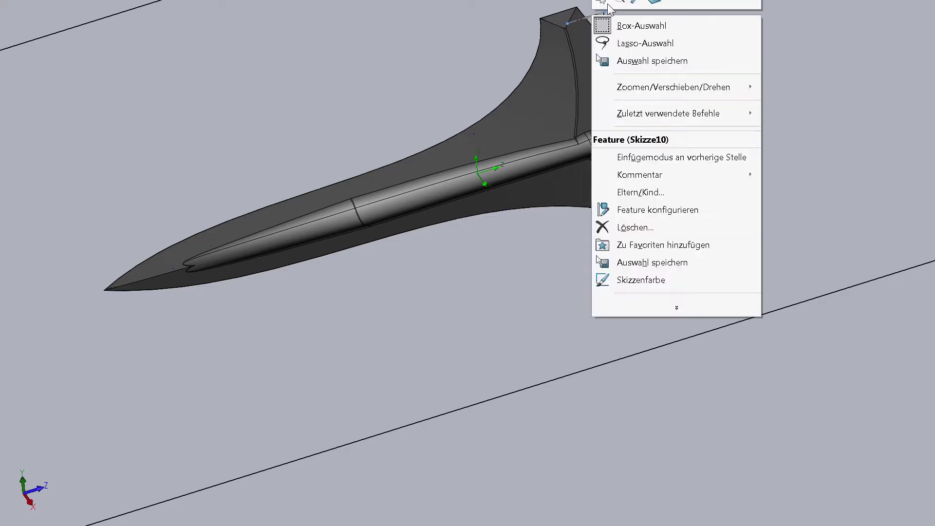
left_click(619, 5)
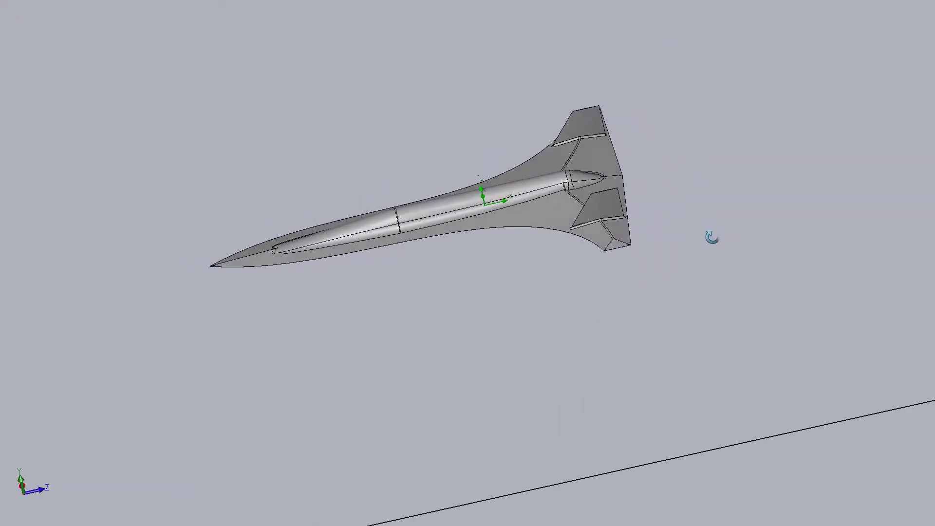
scroll(441, 141, "down", 2)
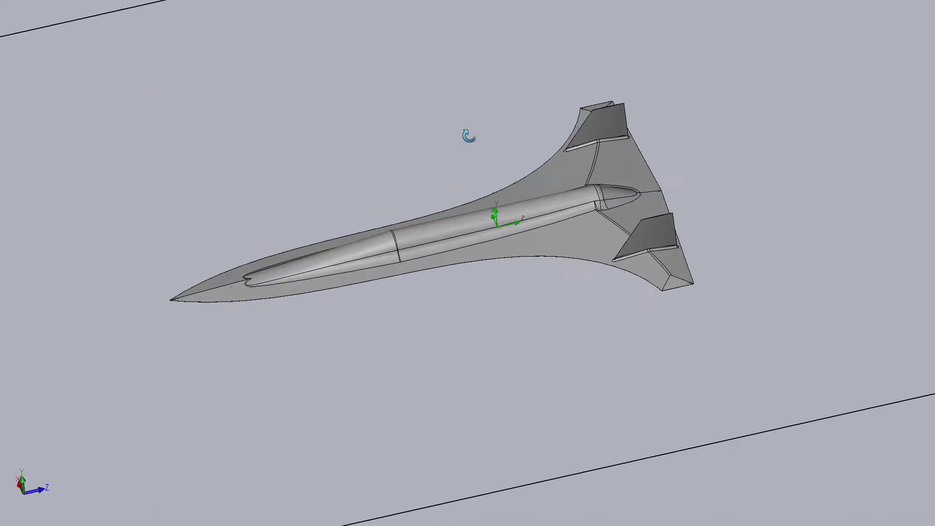
scroll(469, 135, "up", 3)
scroll(471, 318, "down", 3)
scroll(349, 121, "down", 2)
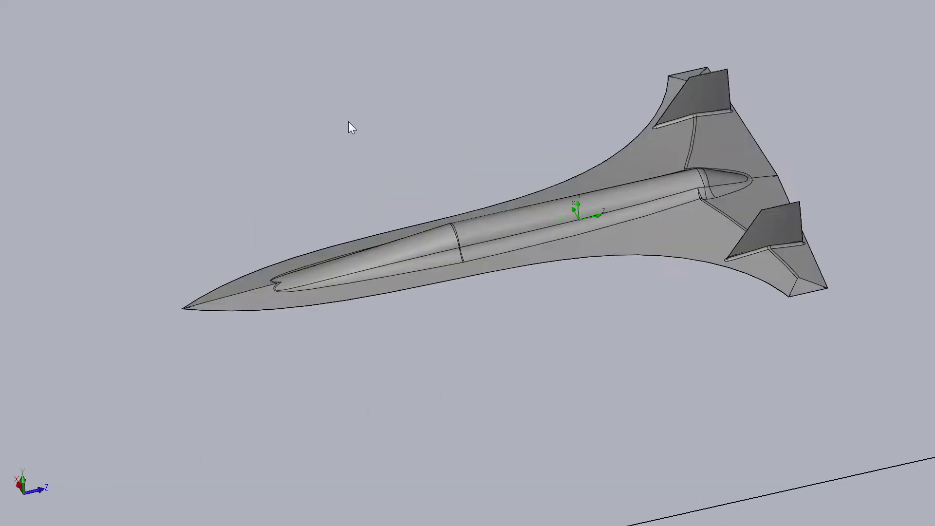
middle_click_drag(367, 120, 379, 112)
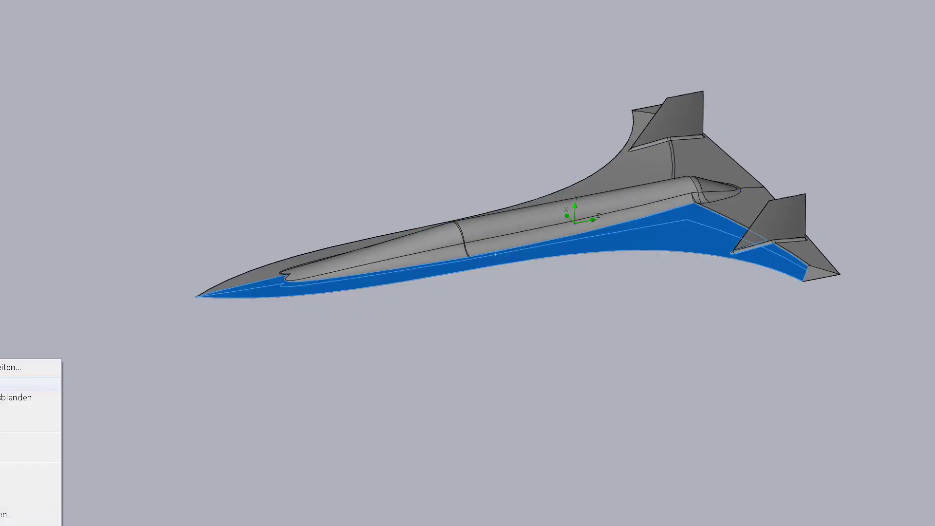
- Show the pressure streamlines, fit the whole domain in view, and display the pressure cut plot
middle_click_drag(363, 407, 293, 344)
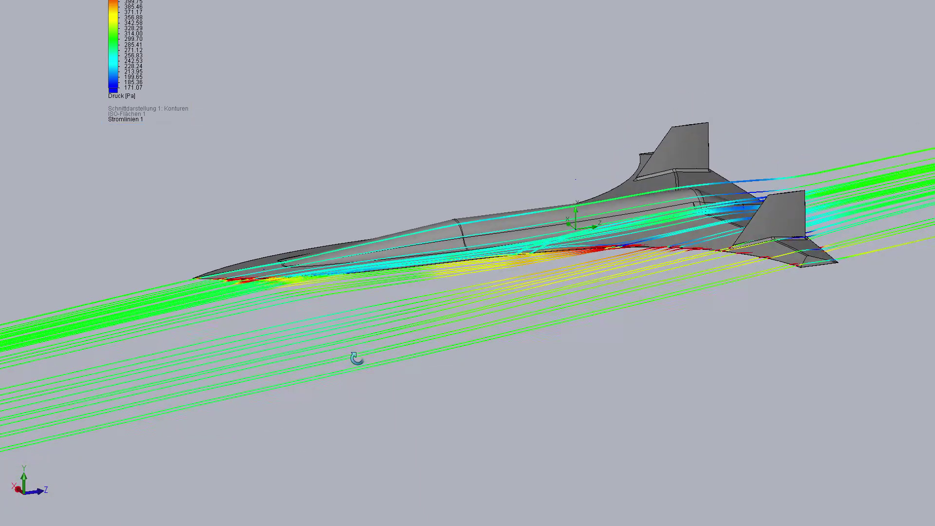
key("f")
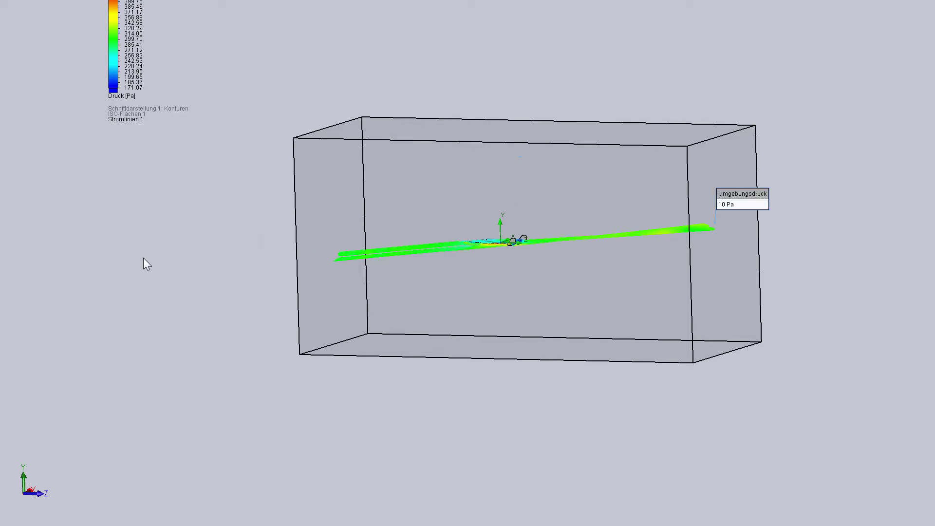
middle_click_drag(143, 258, 534, 313)
scroll(574, 255, "down", 3)
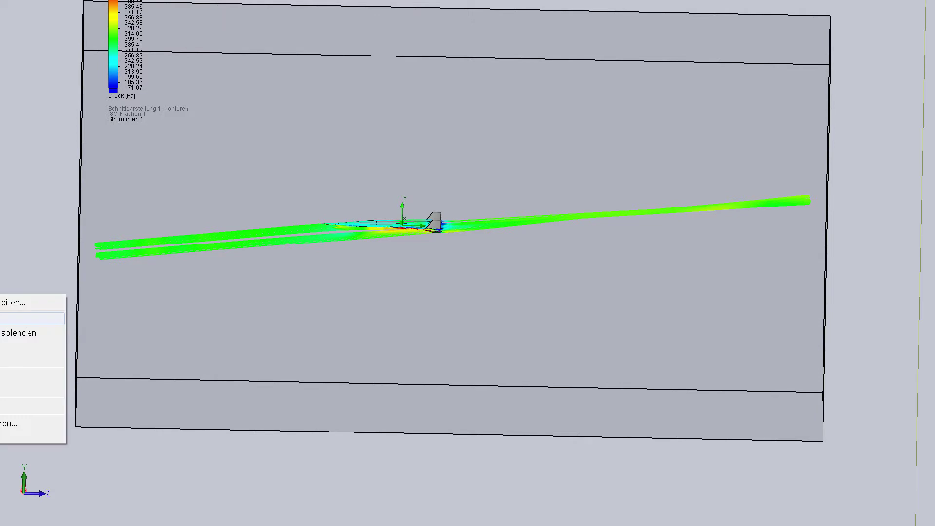
left_click(62, 308)
middle_click_drag(75, 321, 129, 286)
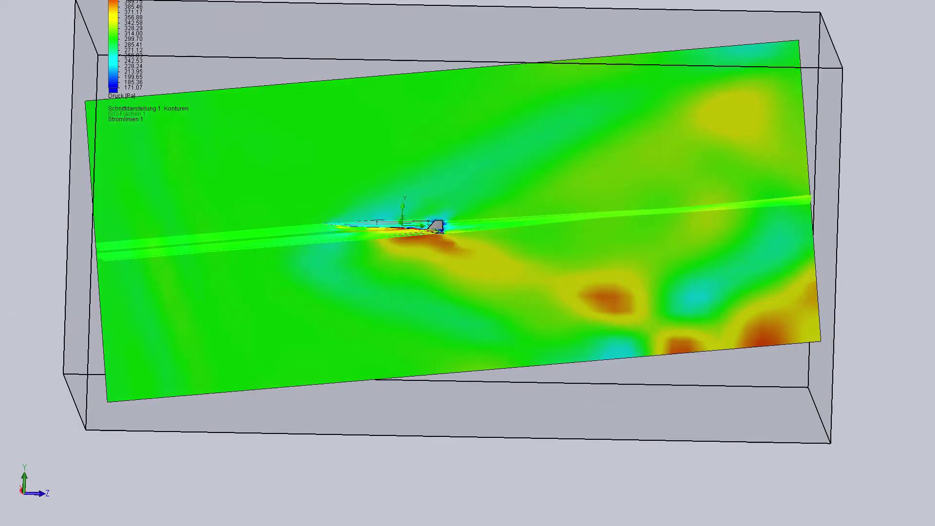
- Hide the streamlines, leaving only the pressure cut plot around the aircraft
left_click(24, 380)
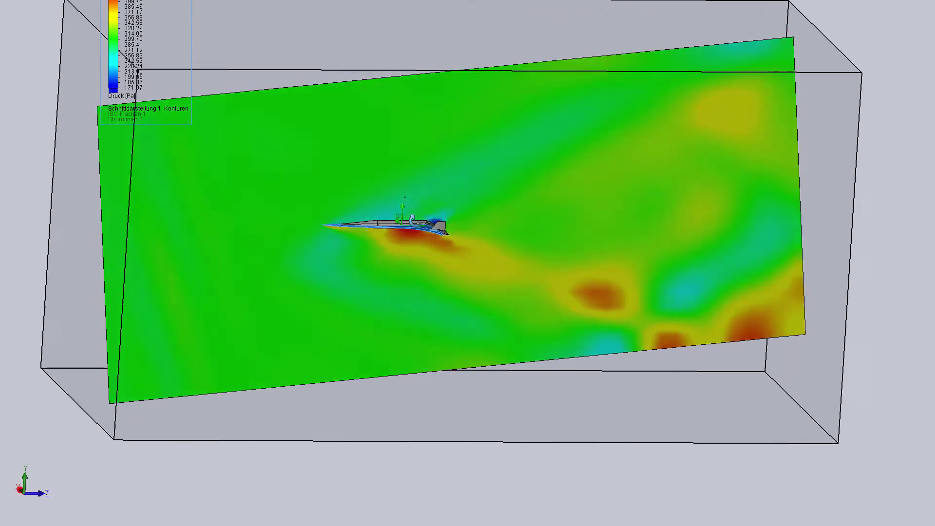
middle_click_drag(397, 191, 445, 186)
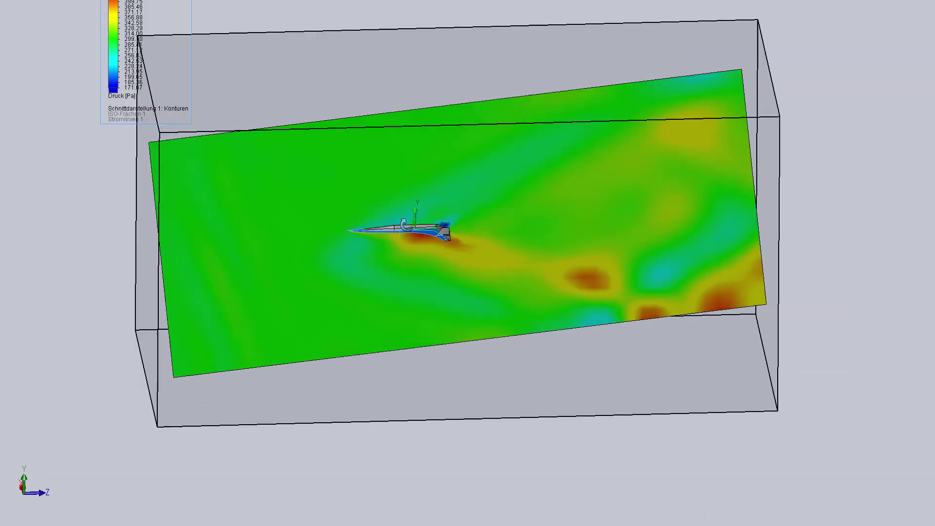
scroll(445, 186, "down", 3)
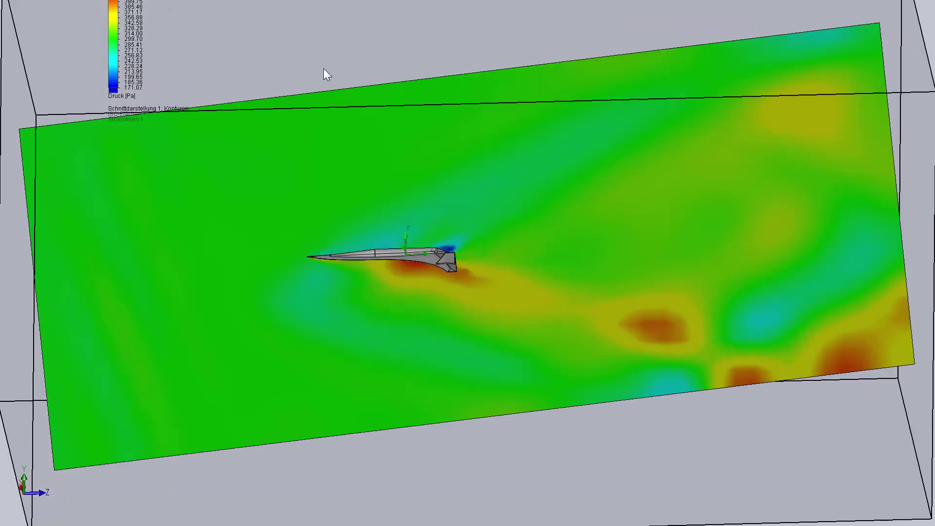
mouse_move(328, 73)
middle_mouse_down()
mouse_move(336, 19)
mouse_move(388, 164)
mouse_move(380, 223)
mouse_move(390, 308)
middle_mouse_up()
scroll(426, 219, "down", 3)
scroll(432, 210, "down", 2)
scroll(428, 211, "down", 3)
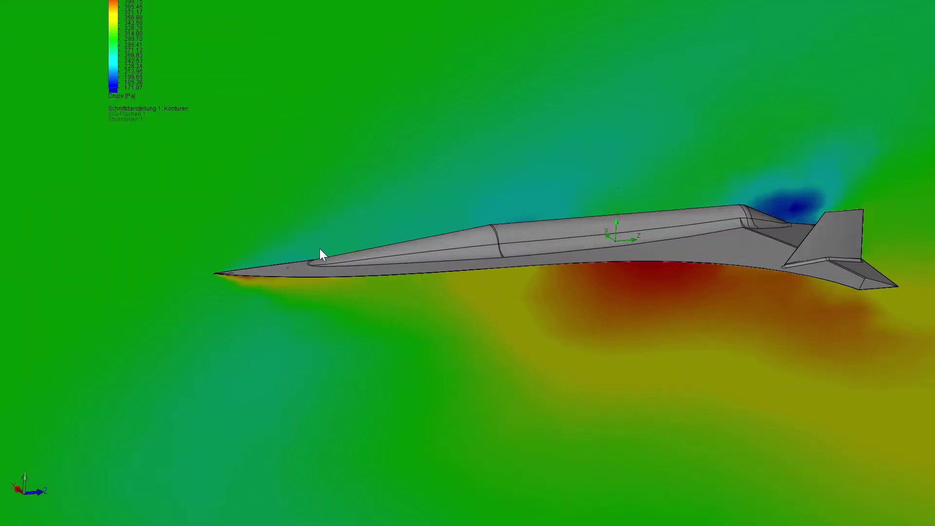
scroll(320, 252, "down", 2)
- Inspect the pressure contours close-up around the aircraft nose from several angles
middle_click_drag(166, 273, 367, 292)
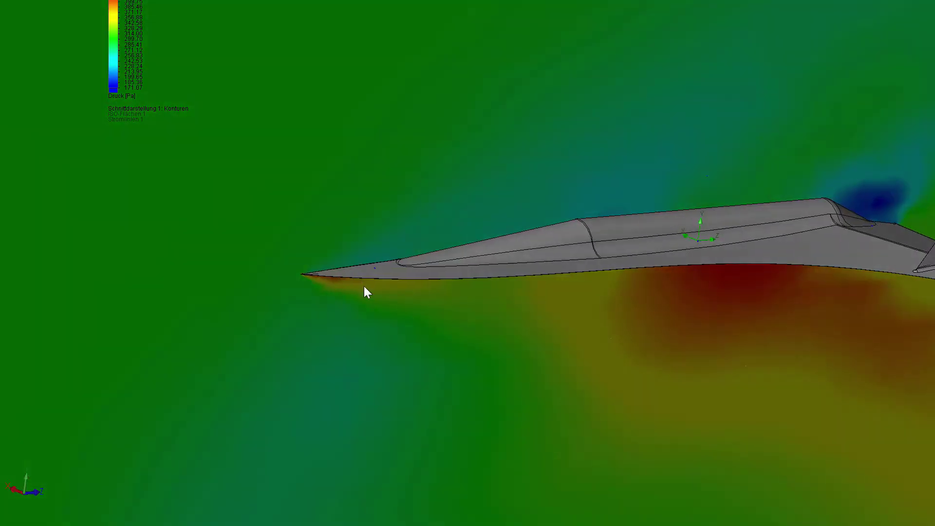
scroll(313, 276, "down", 2)
scroll(314, 265, "down", 2)
scroll(321, 266, "down", 1)
mouse_move(330, 263)
middle_mouse_down()
mouse_move(370, 255)
mouse_move(775, 246)
middle_mouse_up()
scroll(627, 246, "up", 2)
scroll(641, 247, "up", 2)
scroll(775, 247, "down", 2)
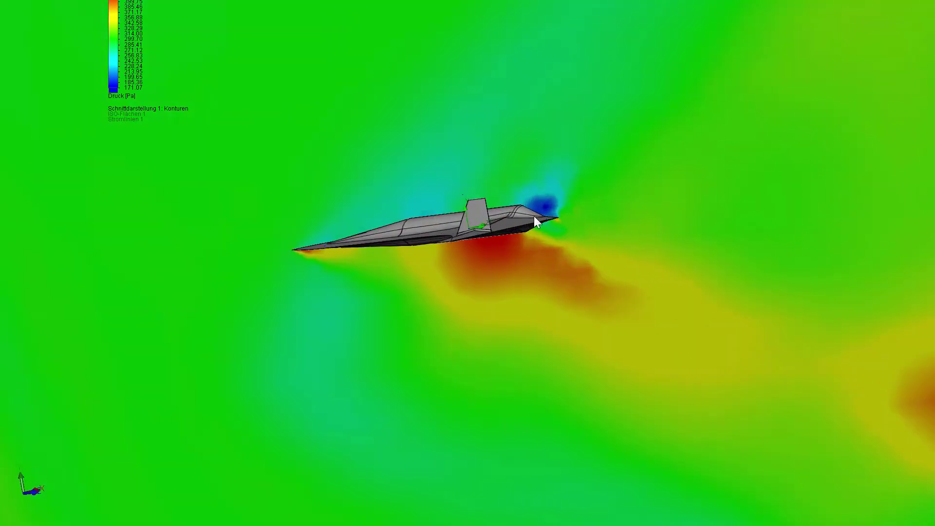
scroll(559, 196, "down", 2)
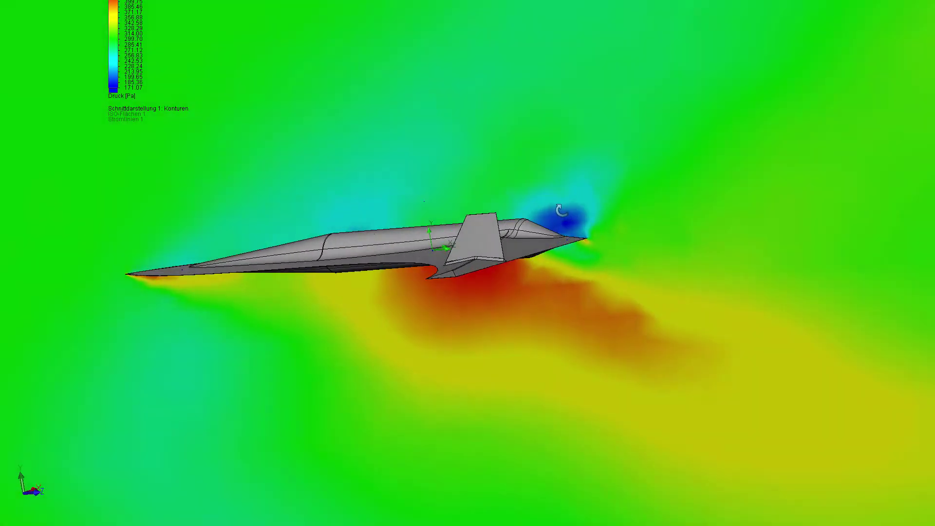
middle_click_drag(530, 202, 468, 205)
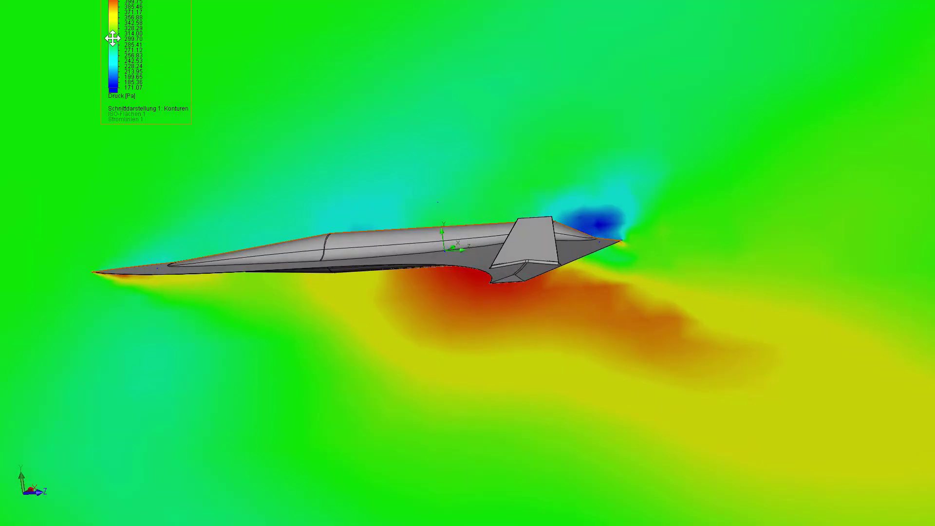
right_click(113, 40)
- Switch the cut plot parameter to velocity, then edit the legend to choose temperature
left_click(127, 43)
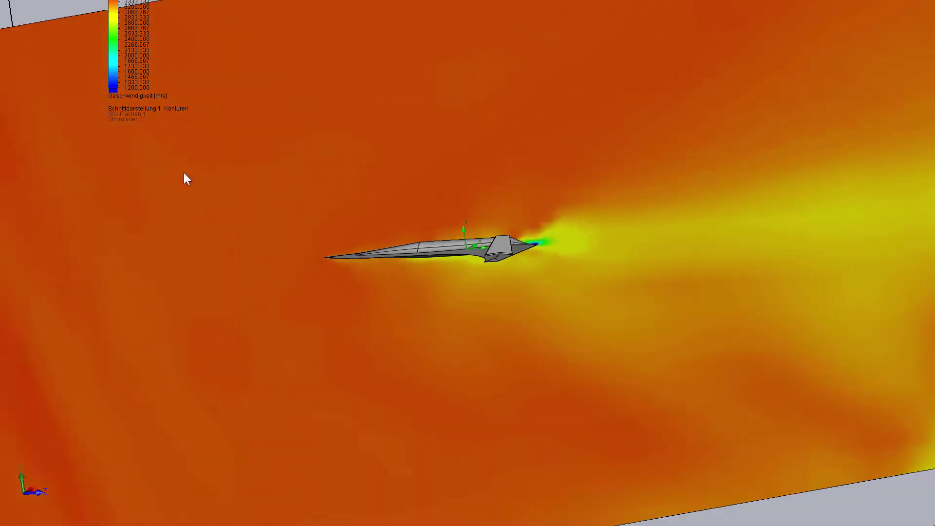
scroll(533, 237, "down", 3)
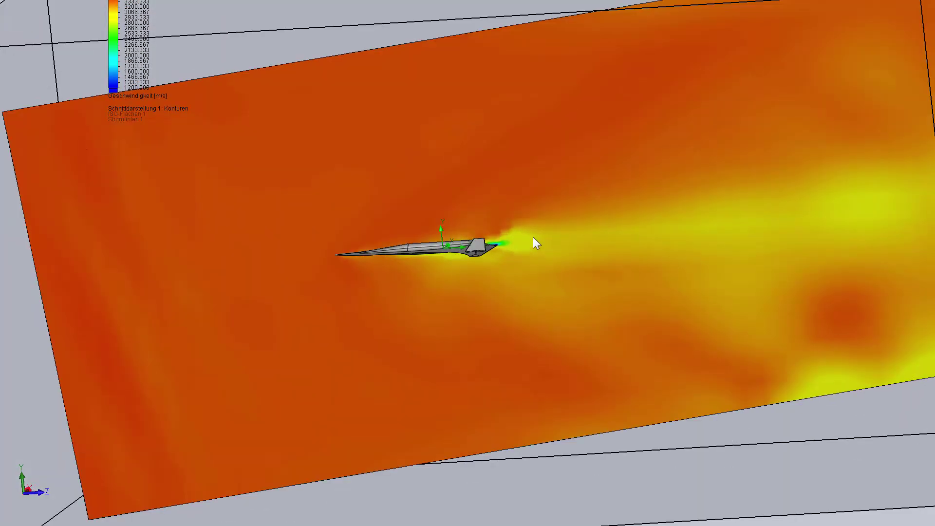
scroll(444, 246, "down", 3)
scroll(444, 247, "down", 2)
middle_click_drag(286, 236, 350, 185)
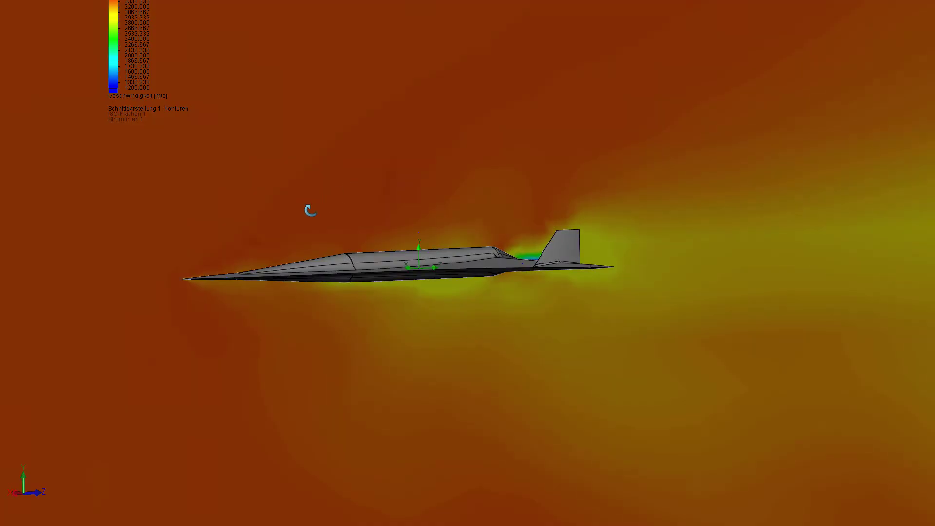
middle_click_drag(310, 210, 89, 84)
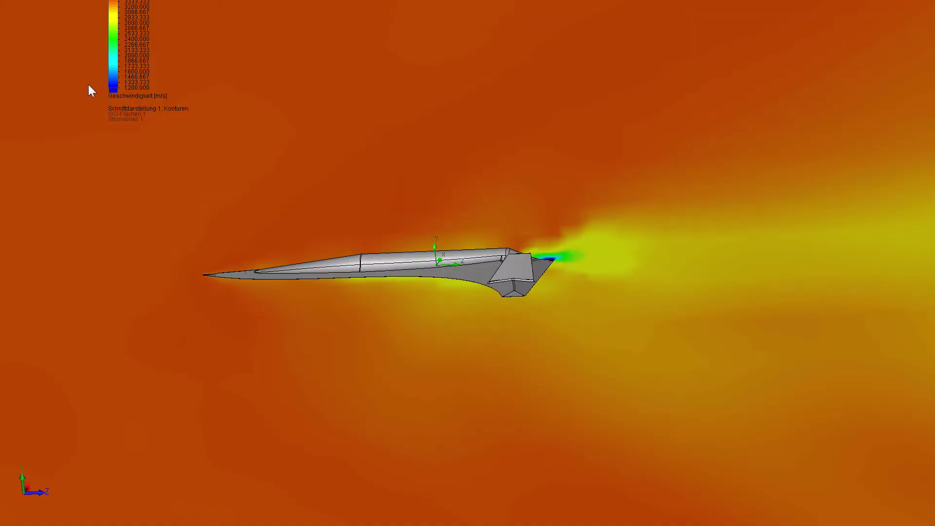
right_click(114, 40)
left_click(124, 46)
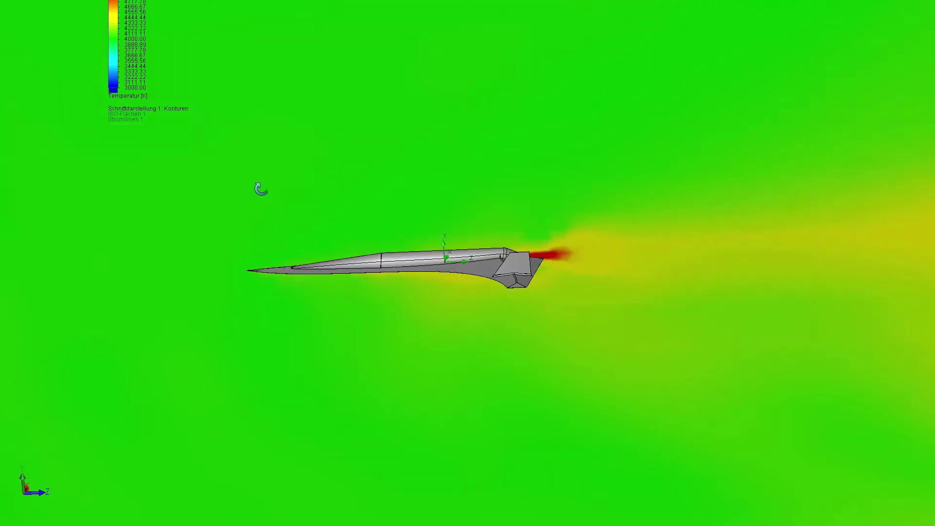
right_click(109, 54)
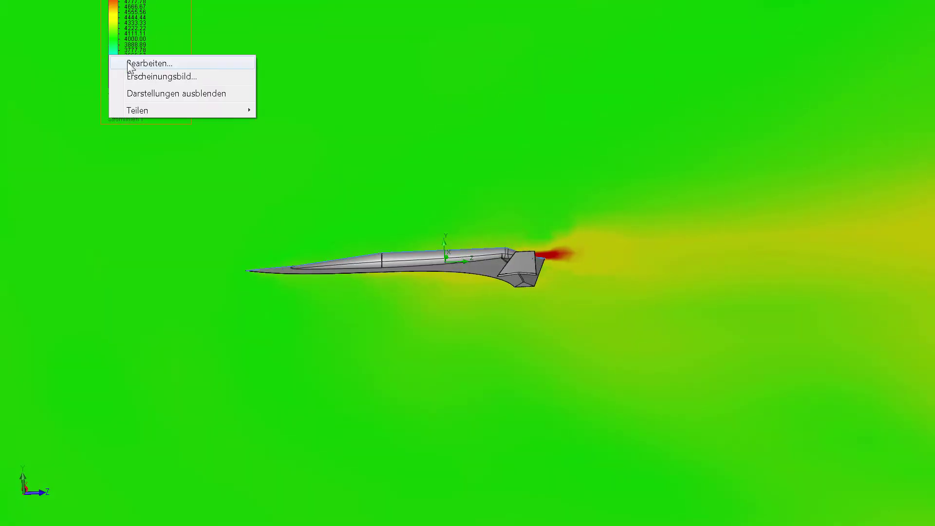
left_click(469, 275)
scroll(534, 297, "up", 3)
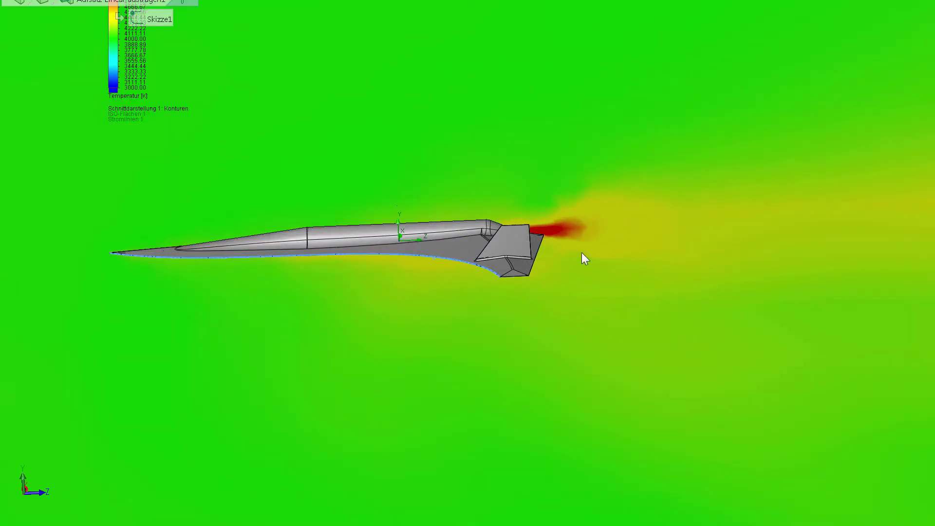
scroll(583, 253, "up", 3)
mouse_move(587, 239)
middle_mouse_down()
mouse_move(580, 215)
mouse_move(595, 132)
mouse_move(597, 162)
middle_mouse_up()
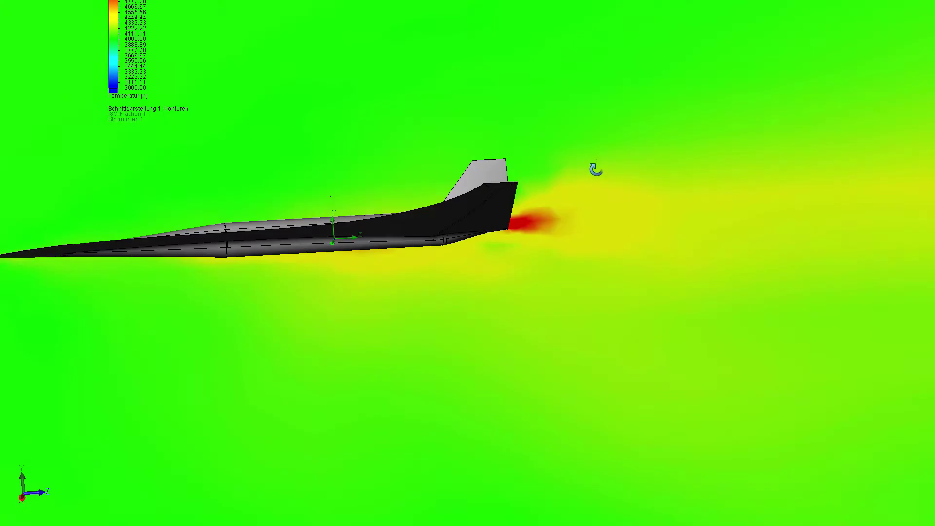
scroll(582, 219, "down", 3)
mouse_move(581, 221)
middle_mouse_down()
mouse_move(569, 234)
mouse_move(560, 211)
mouse_move(542, 226)
middle_mouse_up()
scroll(487, 223, "up", 3)
mouse_move(457, 178)
middle_mouse_down()
mouse_move(439, 115)
mouse_move(493, 188)
middle_mouse_up()
scroll(442, 166, "down", 3)
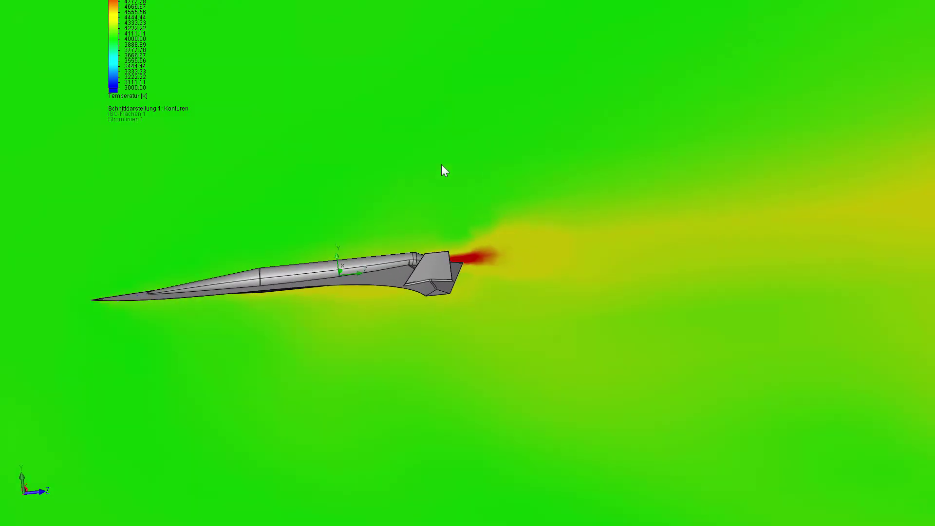
right_click(115, 16)
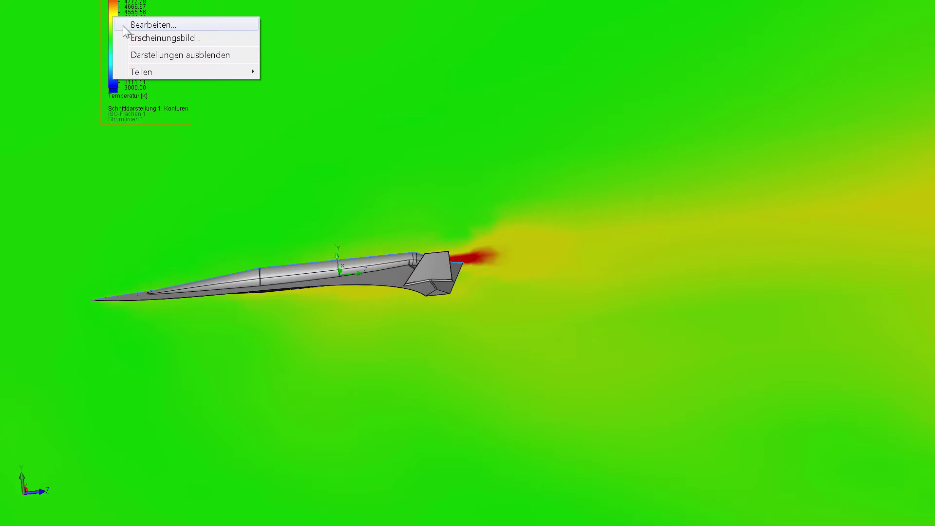
left_click(33, 130)
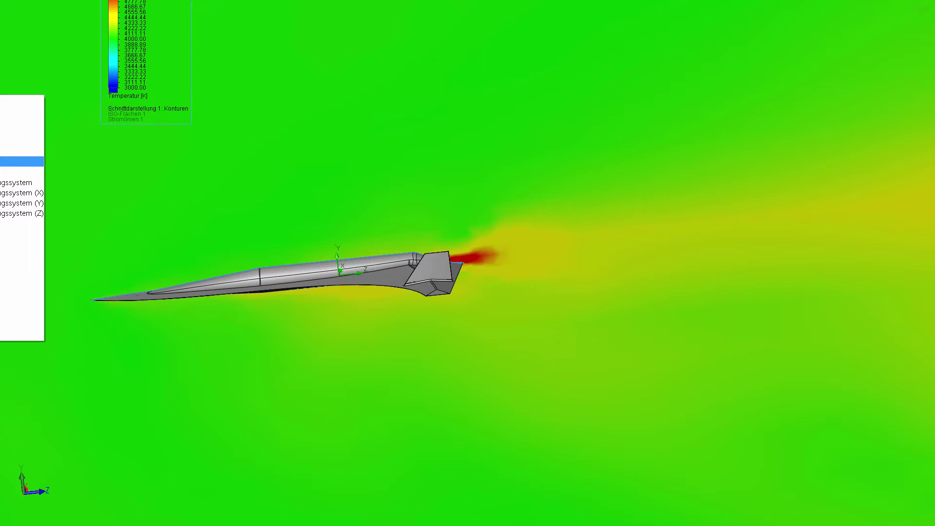
key("Escape")
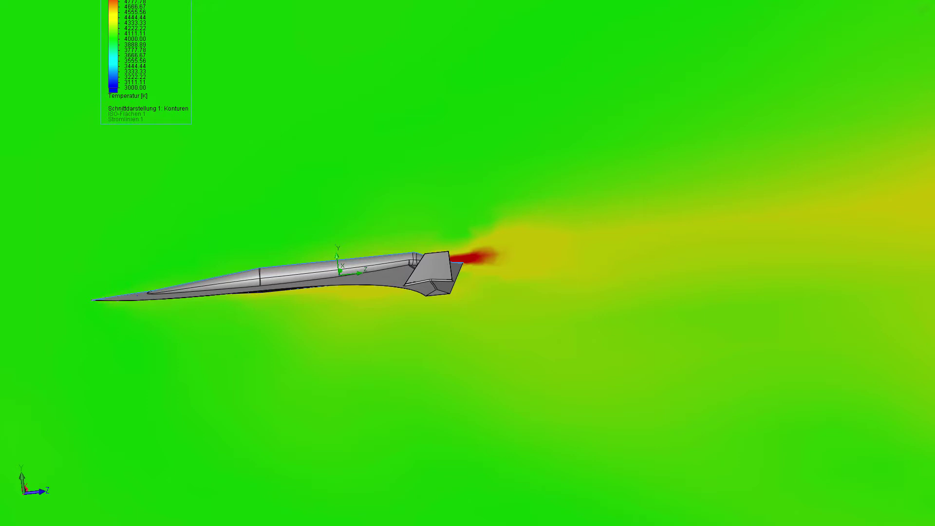
- Switch the plotted parameter to Mach number, then to velocity (Geschwindigkeit)
left_click(107, 125)
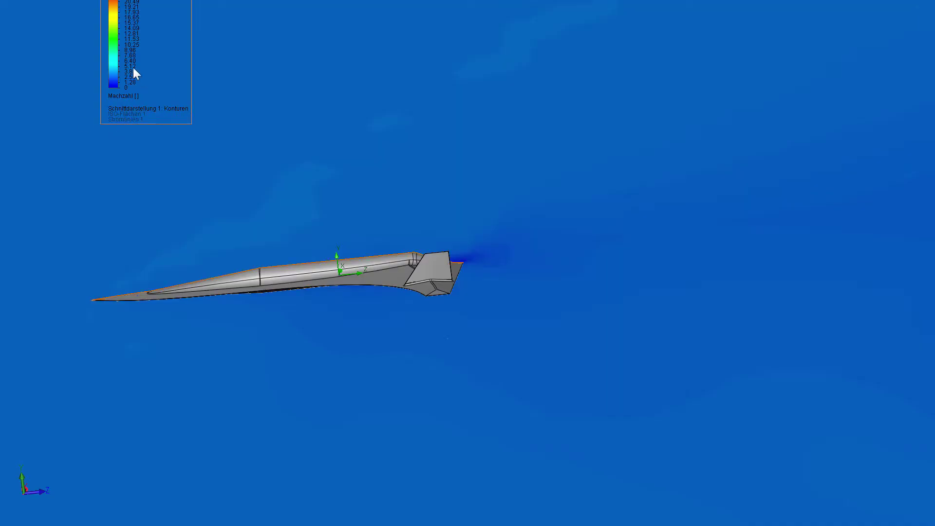
right_click(113, 46)
key("Escape")
right_click(1, 95)
left_click(20, 192)
key("Return")
- Show Stromlinien 1 and hide the Schnittdarstellung 1 cut-plot contours
right_click(1, 363)
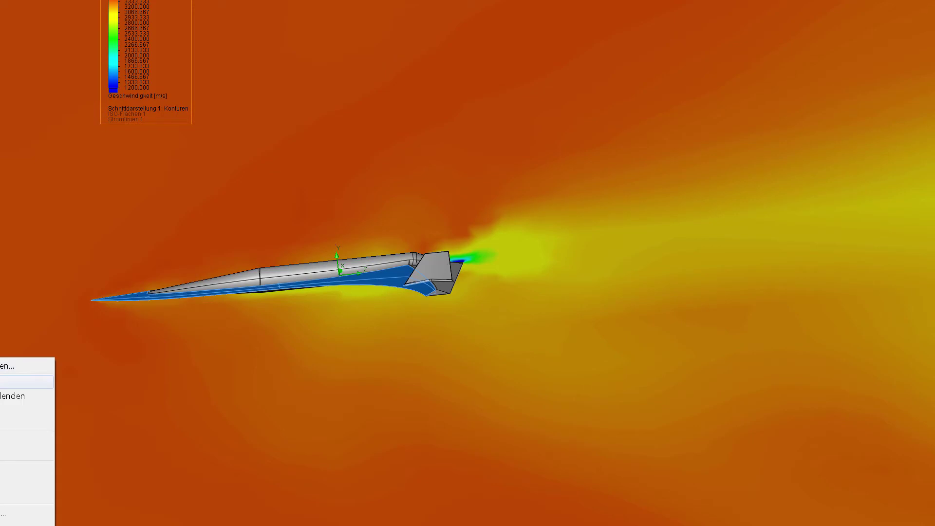
left_click(2, 382)
mouse_move(144, 284)
middle_mouse_down()
mouse_move(180, 293)
mouse_move(182, 303)
mouse_move(171, 211)
mouse_move(124, 129)
mouse_move(138, 163)
mouse_move(158, 301)
middle_mouse_up()
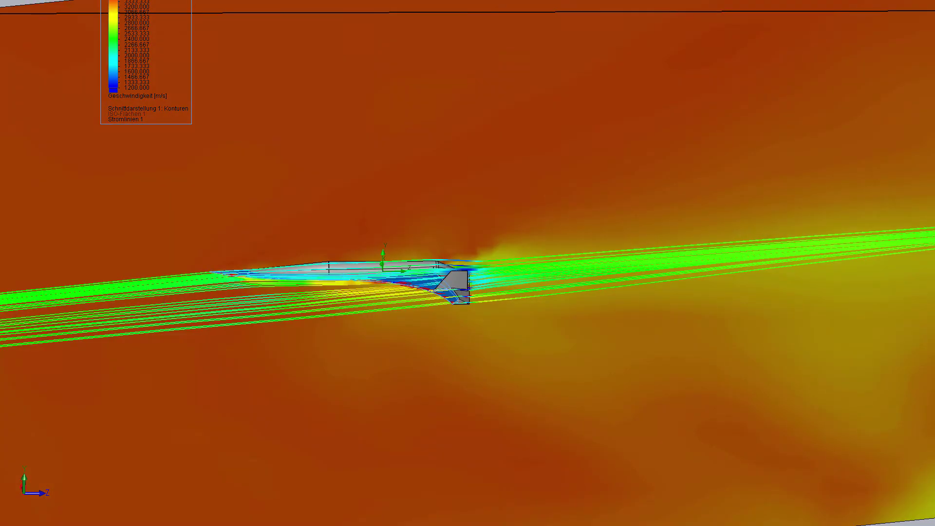
right_click(1, 291)
left_click(19, 313)
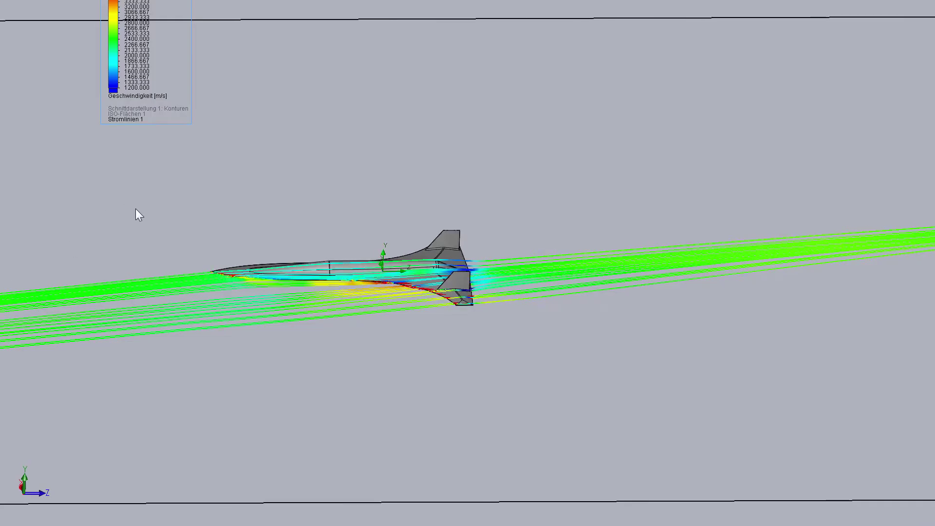
mouse_move(201, 241)
middle_mouse_down()
mouse_move(192, 150)
mouse_move(209, 94)
mouse_move(238, 279)
middle_mouse_up()
- Recolour the streamlines by pressure, then back to velocity (1200–3333 m/s)
right_click(118, 63)
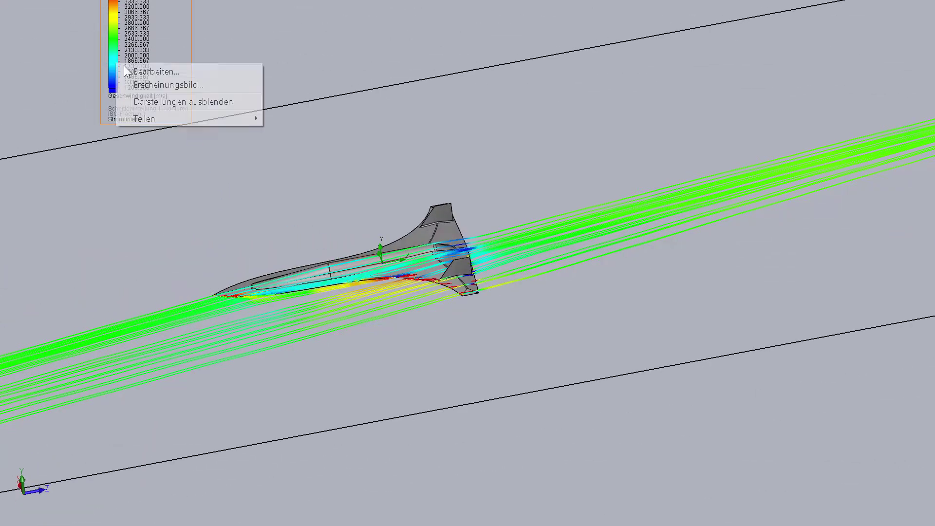
left_click(127, 72)
scroll(20, 146, "up", 3)
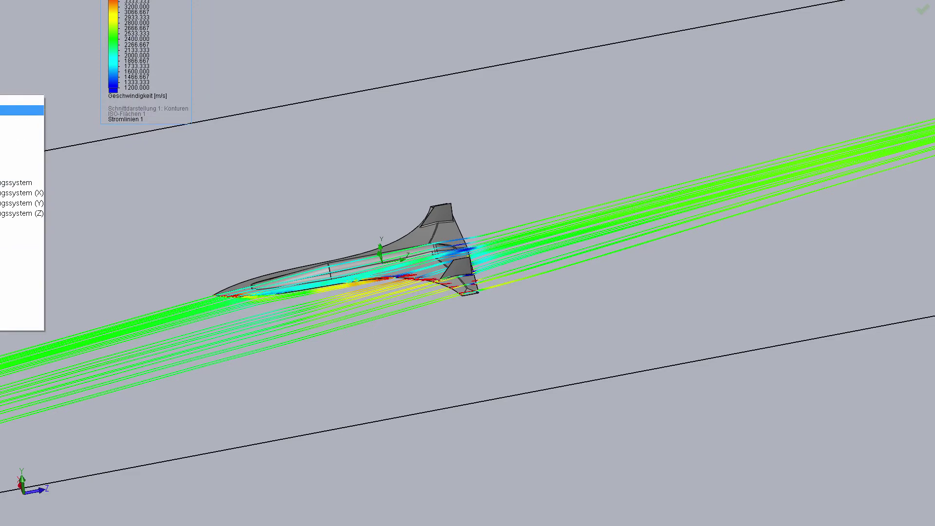
left_click(19, 114)
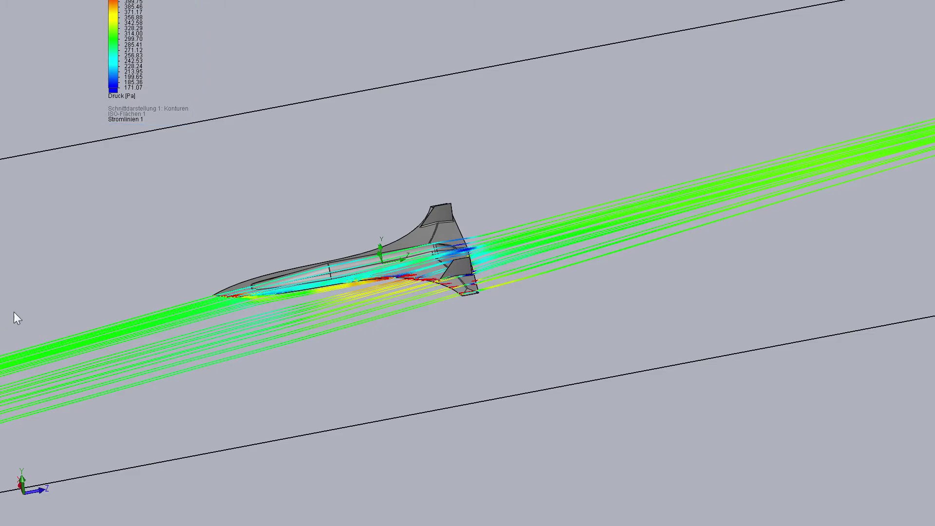
middle_click_drag(15, 317, 21, 298)
right_click(113, 54)
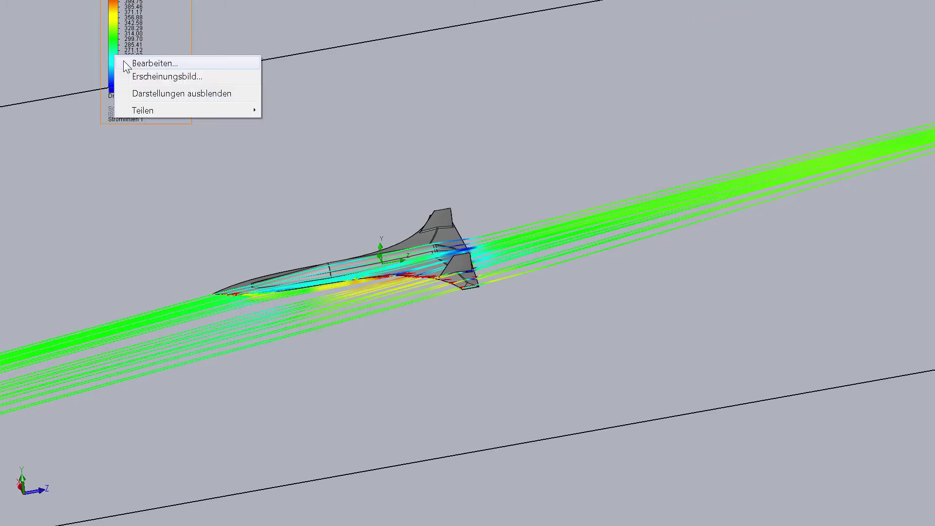
key("Escape")
left_click(19, 90)
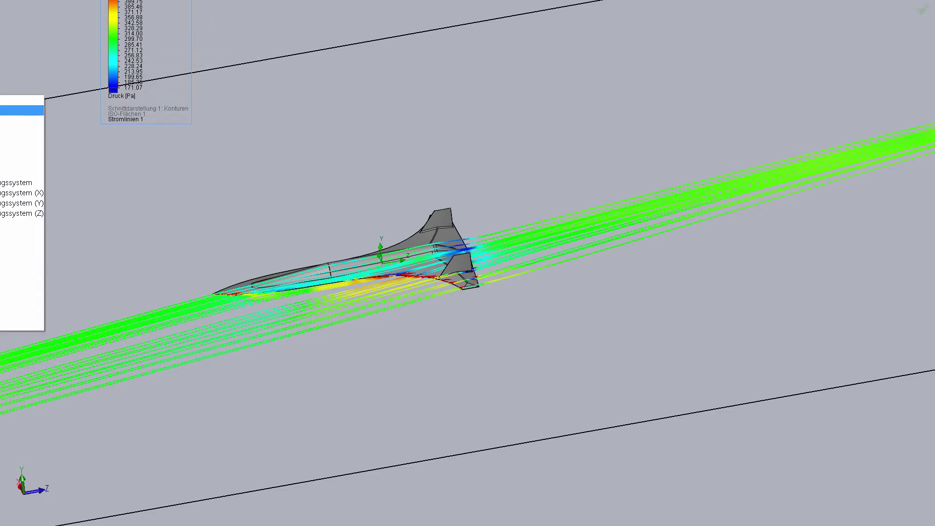
key("Return")
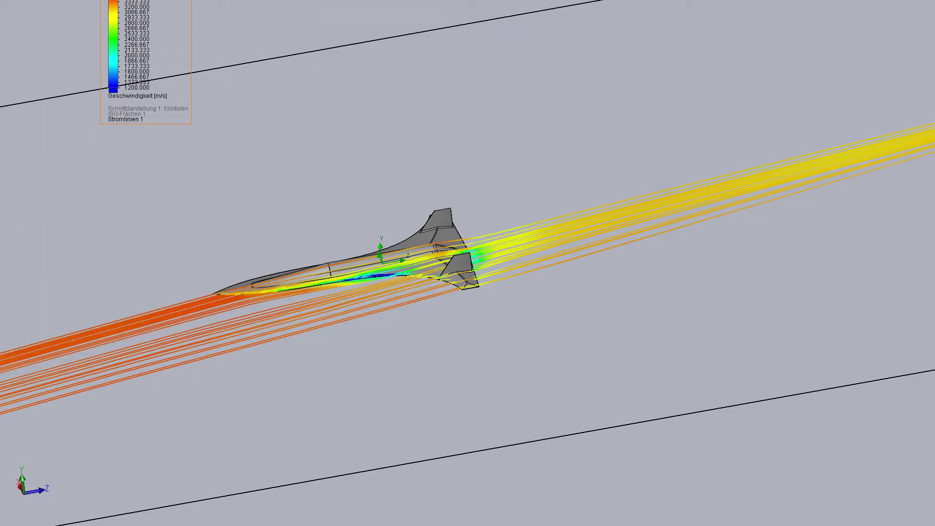
middle_click_drag(253, 218, 266, 179)
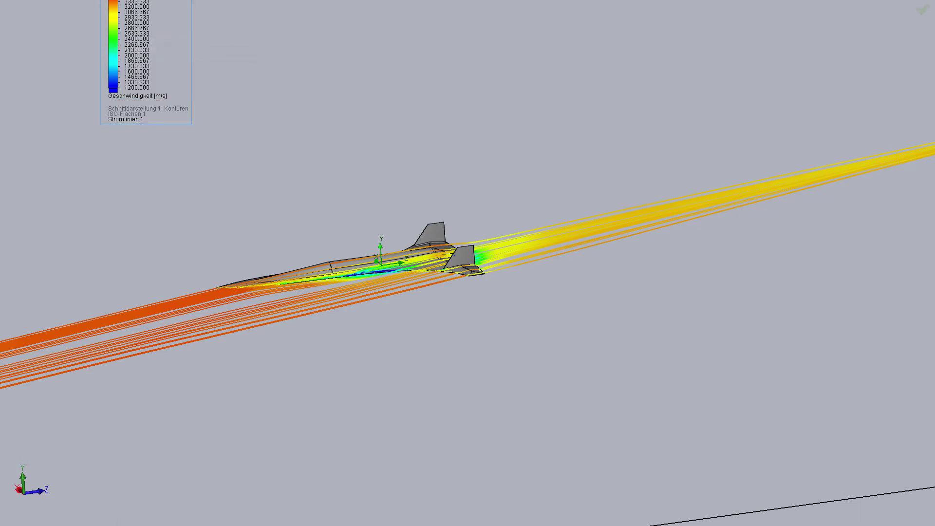
key("Escape")
middle_click_drag(195, 230, 138, 309)
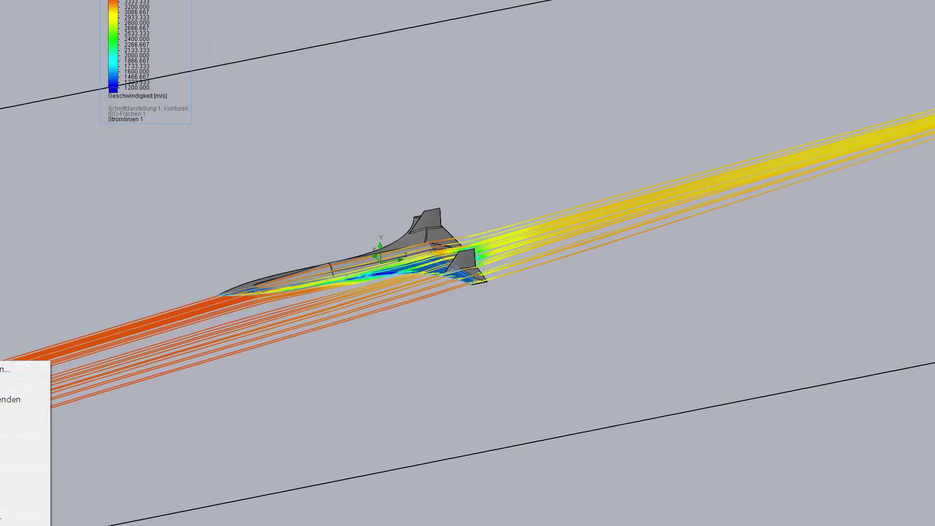
key("Return")
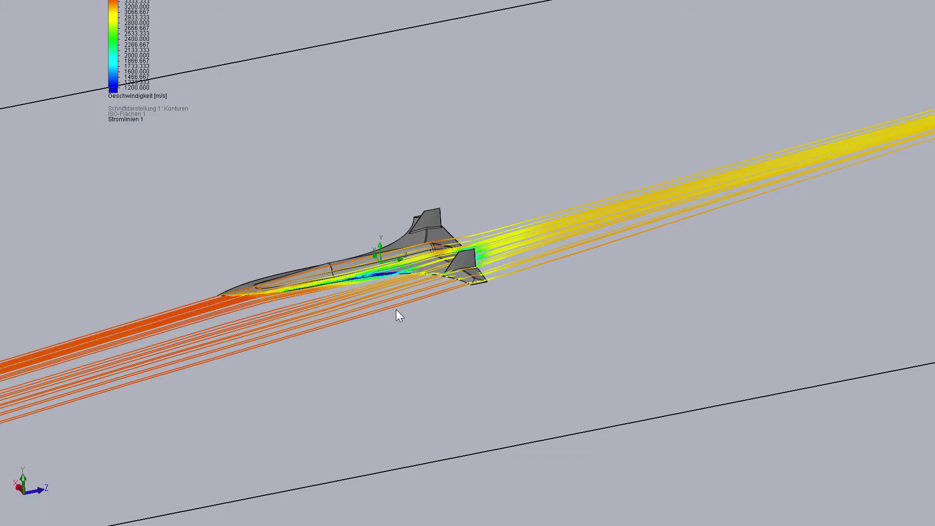
mouse_move(397, 310)
middle_mouse_down()
mouse_move(413, 192)
mouse_move(399, 83)
mouse_move(403, 201)
mouse_move(375, 321)
mouse_move(393, 321)
mouse_move(402, 260)
mouse_move(359, 184)
mouse_move(282, 188)
mouse_move(479, 112)
mouse_move(441, 254)
mouse_move(428, 136)
mouse_move(437, 194)
middle_mouse_up()
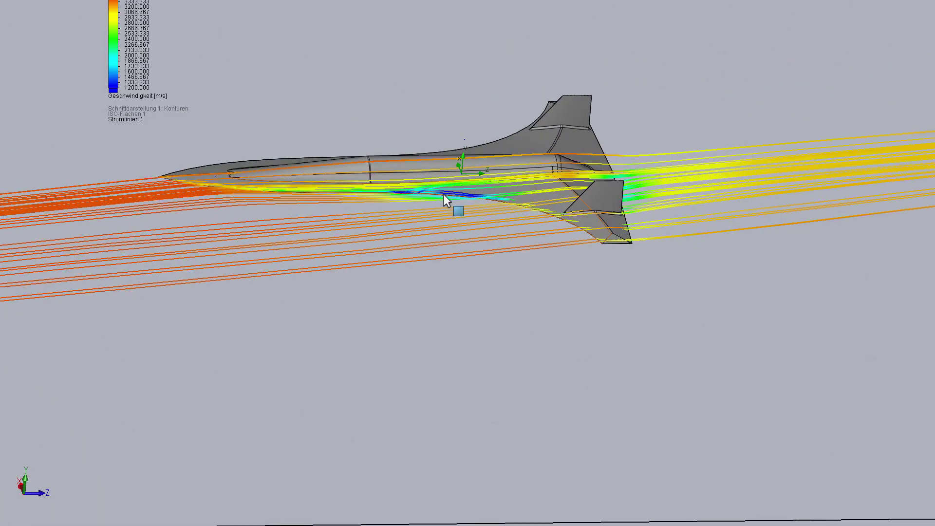
scroll(443, 194, "down", 3)
scroll(453, 208, "down", 3)
scroll(445, 250, "down", 2)
middle_click_drag(436, 234, 431, 222)
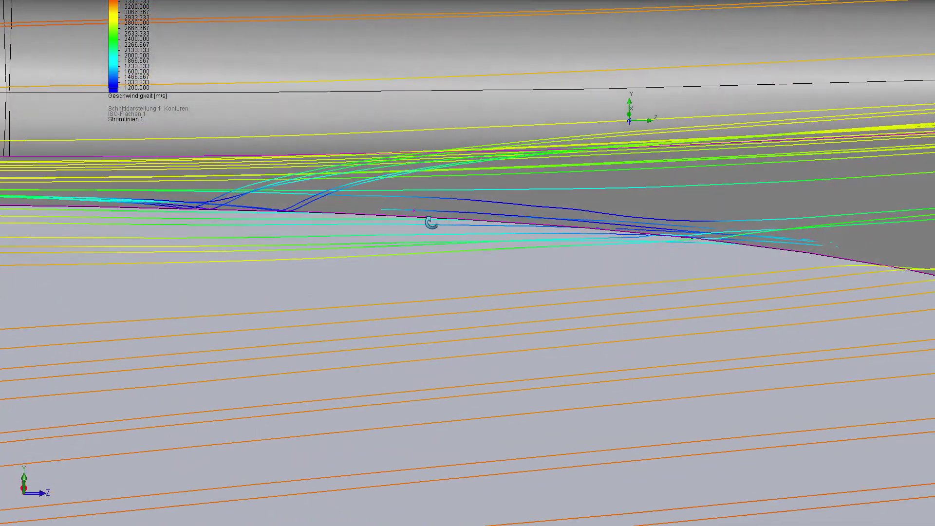
scroll(493, 241, "up", 3)
scroll(490, 257, "up", 2)
scroll(449, 296, "up", 2)
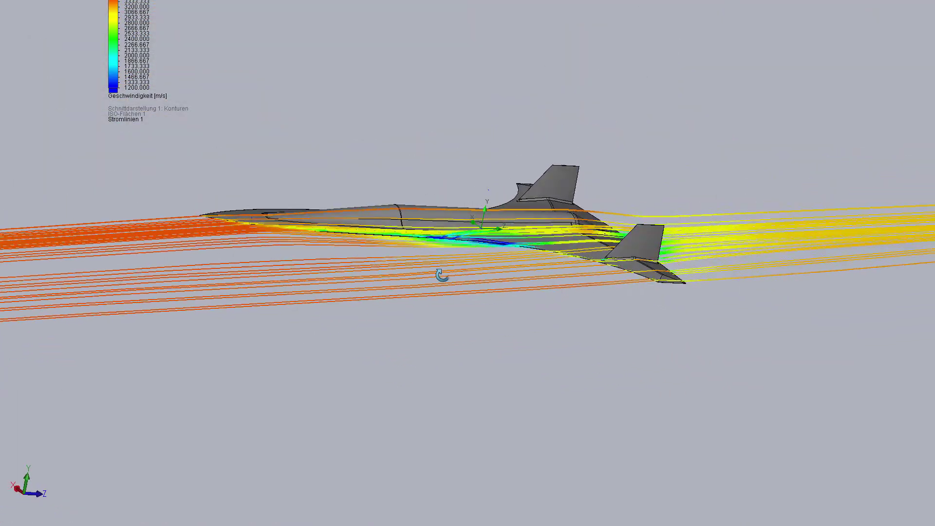
mouse_move(442, 276)
middle_mouse_down()
mouse_move(397, 247)
mouse_move(397, 167)
mouse_move(419, 82)
mouse_move(435, 135)
mouse_move(416, 317)
mouse_move(393, 338)
mouse_move(405, 359)
mouse_move(447, 353)
mouse_move(472, 320)
mouse_move(478, 288)
mouse_move(457, 284)
mouse_move(439, 305)
mouse_move(512, 233)
middle_mouse_up()
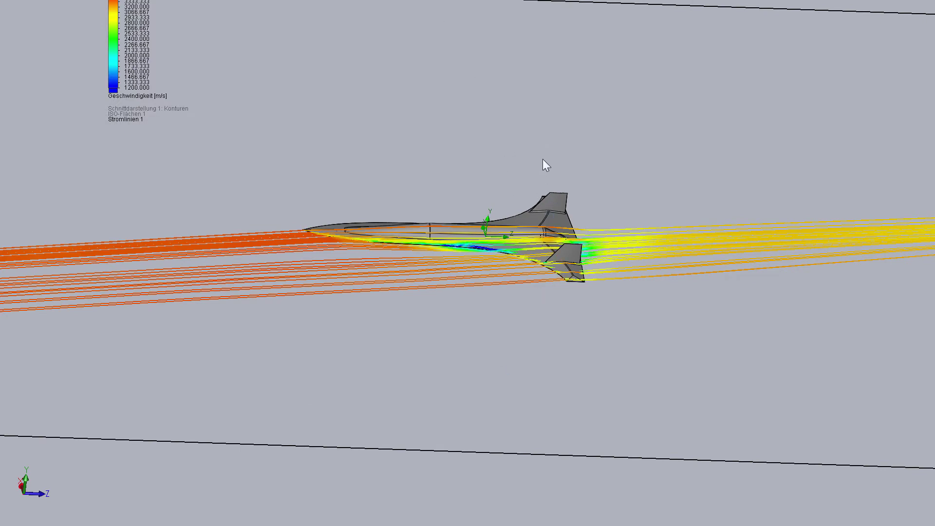
mouse_move(542, 159)
middle_mouse_down()
mouse_move(595, 259)
mouse_move(635, 255)
mouse_move(565, 170)
mouse_move(438, 78)
mouse_move(413, 71)
mouse_move(507, 65)
mouse_move(543, 25)
mouse_move(556, 29)
middle_mouse_up()
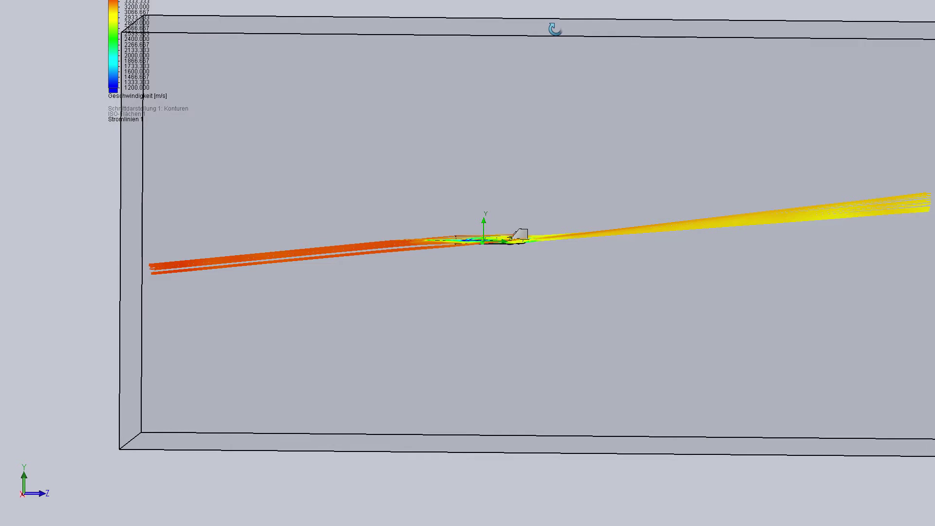
middle_click_drag(549, 49, 543, 100)
scroll(555, 258, "down", 3)
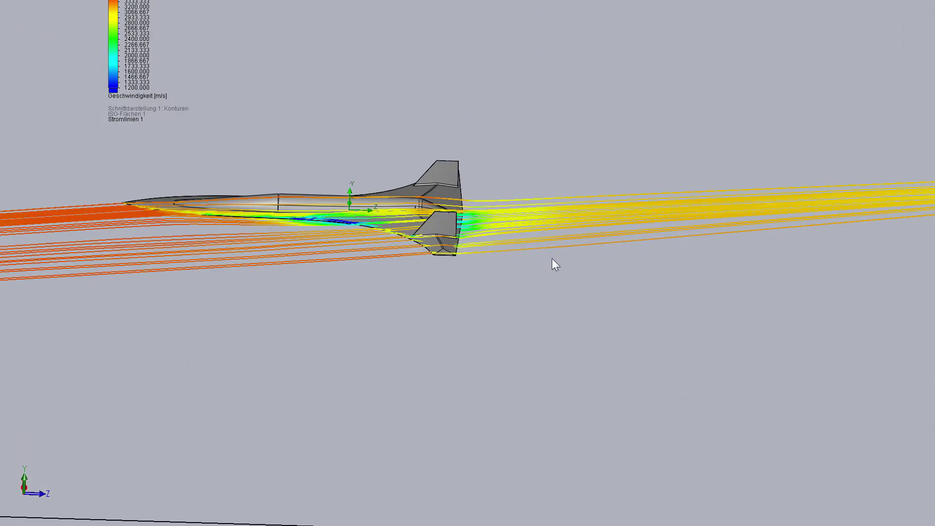
scroll(551, 258, "down", 3)
scroll(341, 249, "up", 2)
mouse_move(341, 249)
middle_mouse_down()
mouse_move(347, 161)
mouse_move(341, 253)
mouse_move(311, 113)
mouse_move(298, 117)
mouse_move(291, 145)
mouse_move(304, 164)
middle_mouse_up()
scroll(304, 164, "down", 2)
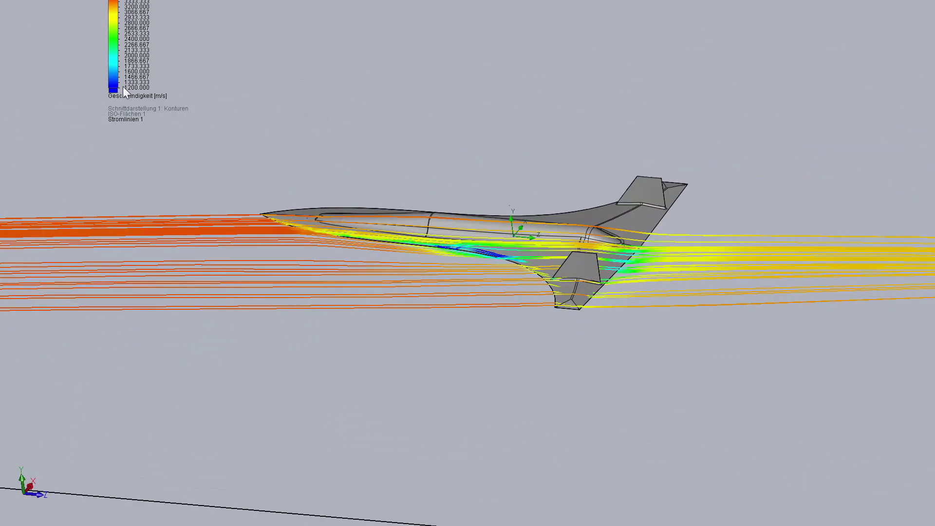
- Colour the streamlines by pressure (Druck) and inspect the red high-pressure flow near the tail fin
right_click(122, 54)
left_click(128, 60)
mouse_move(228, 208)
middle_mouse_down()
mouse_move(265, 274)
mouse_move(399, 119)
mouse_move(393, 82)
middle_mouse_up()
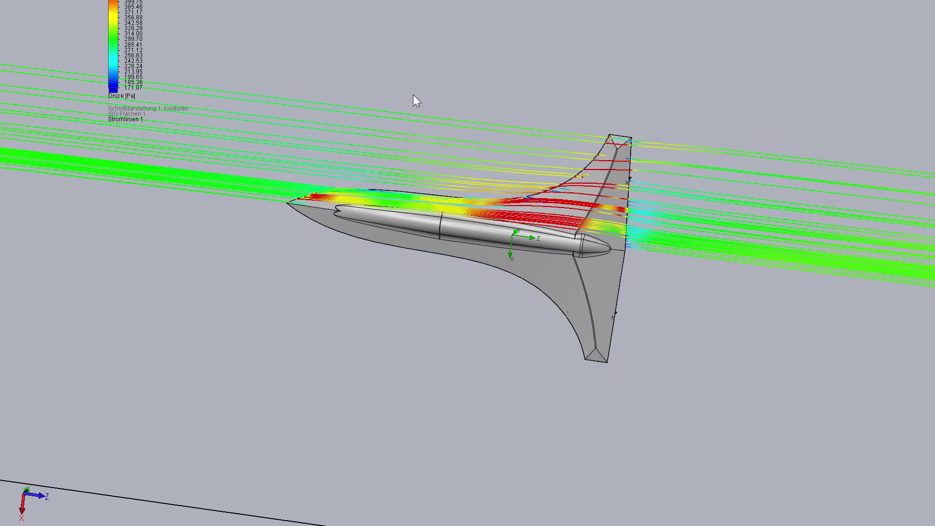
scroll(417, 136, "down", 2)
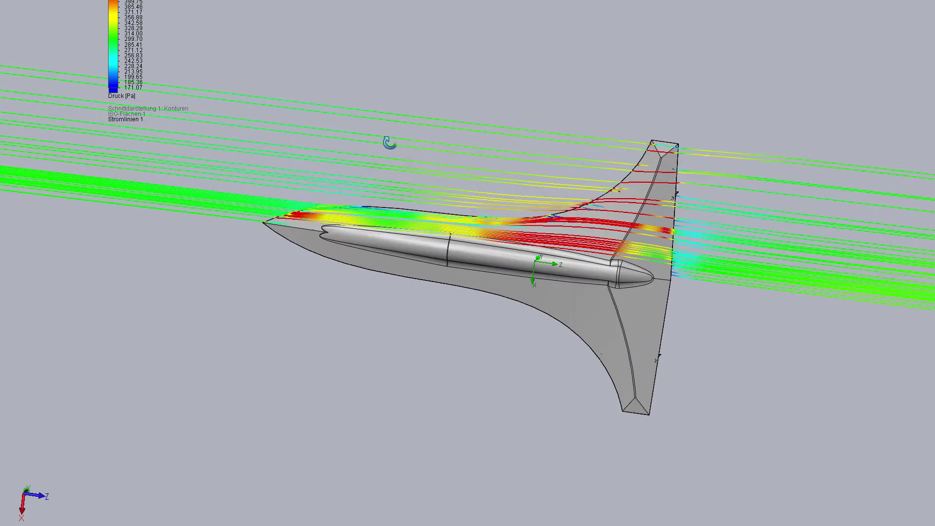
mouse_move(389, 142)
middle_mouse_down()
mouse_move(355, 471)
mouse_move(330, 378)
mouse_move(344, 443)
mouse_move(328, 495)
mouse_move(359, 387)
mouse_move(349, 357)
mouse_move(349, 273)
mouse_move(394, 122)
middle_mouse_up()
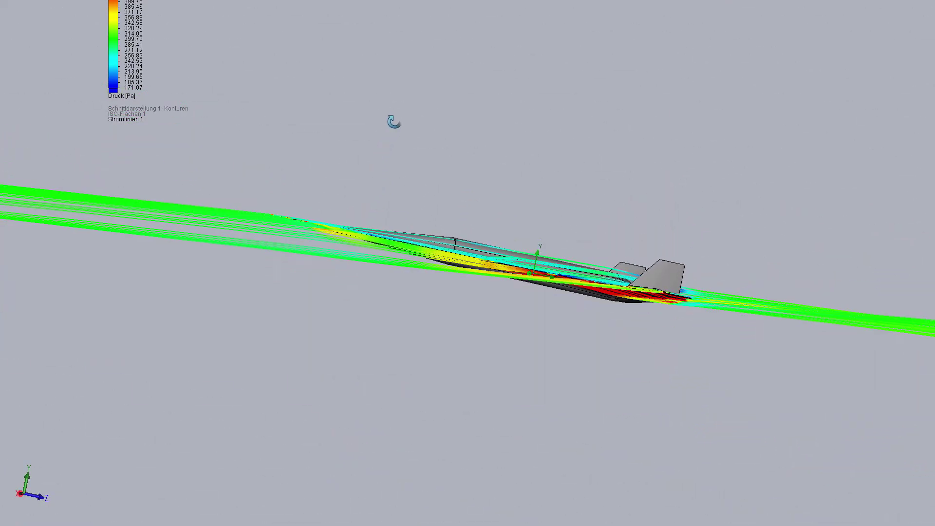
mouse_move(311, 105)
middle_mouse_down()
mouse_move(309, 1)
mouse_move(321, 184)
mouse_move(302, 208)
mouse_move(313, 29)
mouse_move(300, 0)
middle_mouse_up()
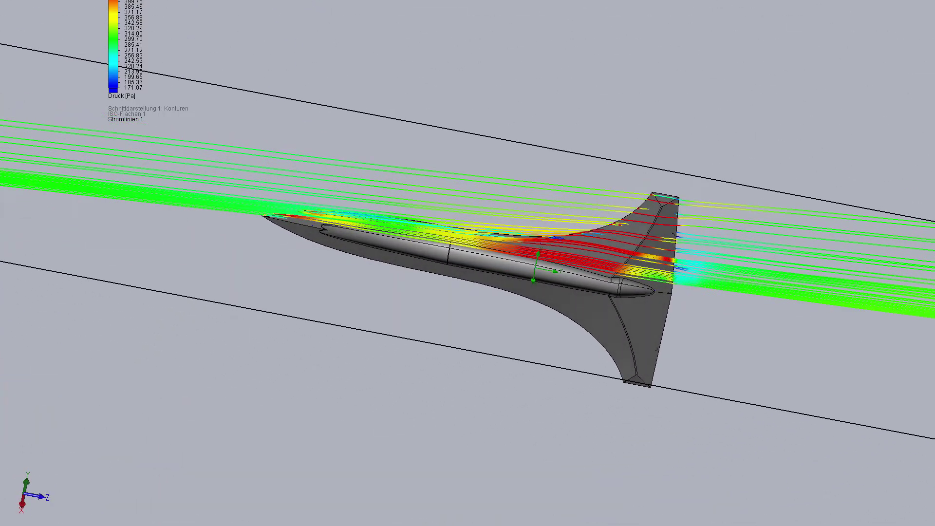
- Recolour the streamlines by temperature, starting from 3000 K
right_click(120, 46)
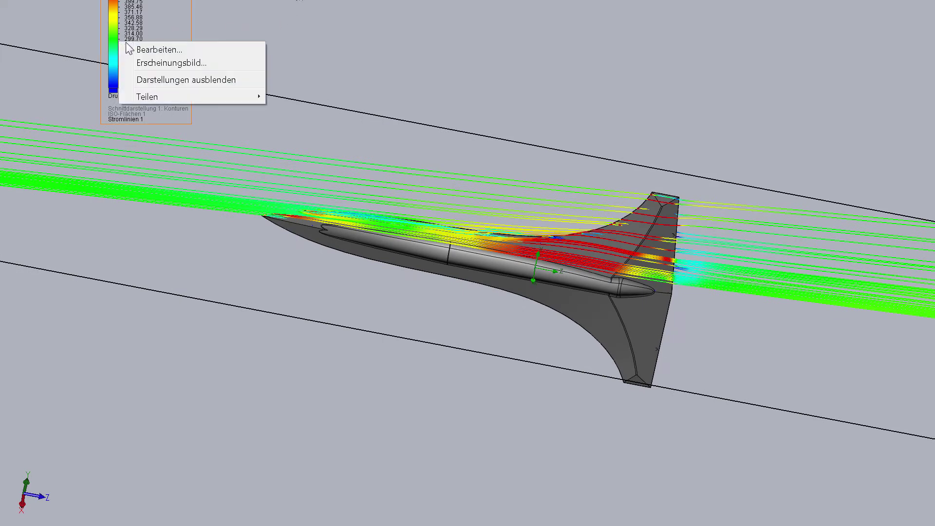
left_click(131, 51)
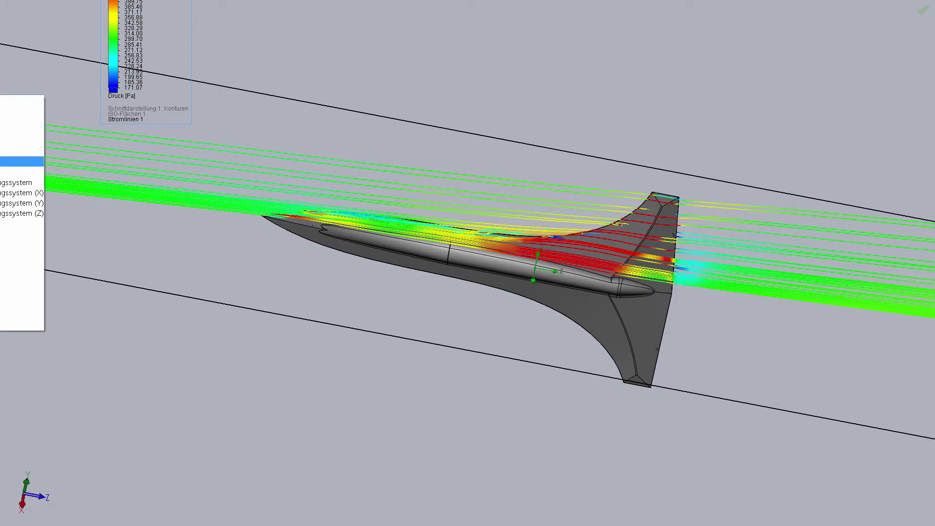
mouse_move(247, 192)
middle_mouse_down()
mouse_move(286, 259)
mouse_move(262, 424)
mouse_move(437, 331)
middle_mouse_up()
mouse_move(550, 354)
middle_mouse_down()
mouse_move(528, 372)
mouse_move(560, 416)
mouse_move(548, 203)
mouse_move(536, 215)
middle_mouse_up()
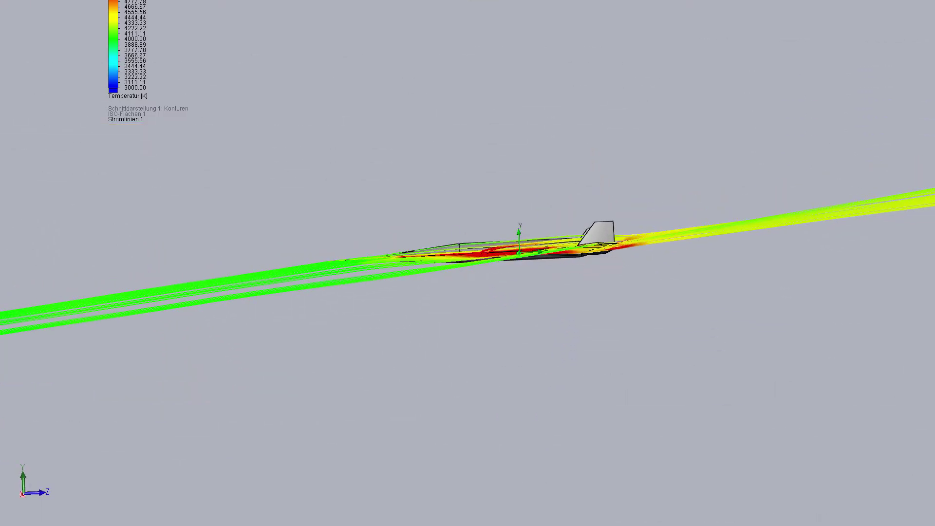
- Show the ISO-Flächen 1 iso-surfaces around the aircraft
right_click(3, 335)
left_click(29, 358)
mouse_move(304, 217)
middle_mouse_down()
mouse_move(334, 288)
mouse_move(199, 330)
mouse_move(8, 309)
middle_mouse_up()
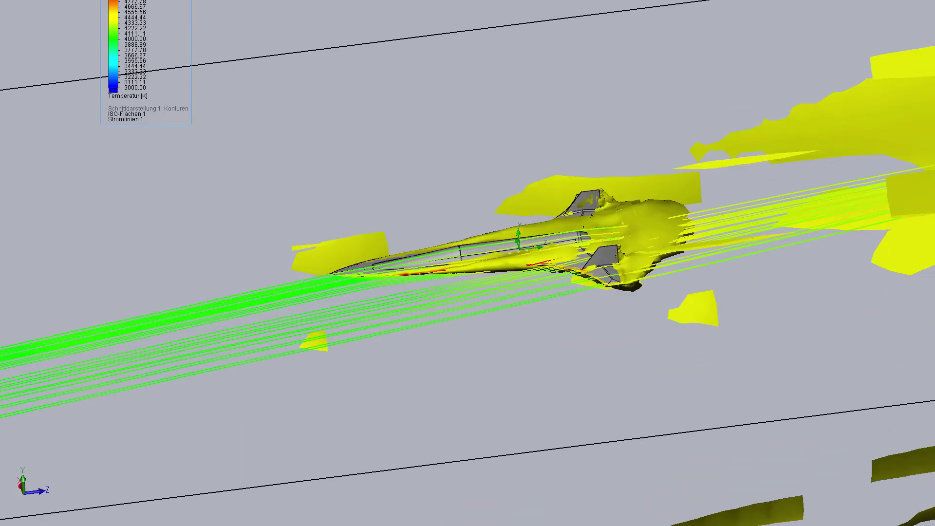
- Briefly show then hide the temperature cut plot, and hide Stromlinien 1
right_click(2, 295)
left_click(29, 299)
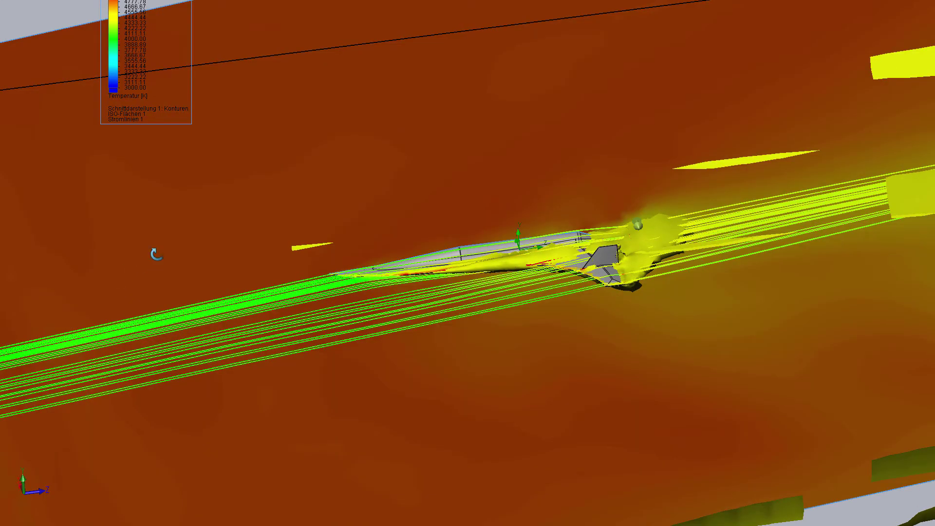
middle_click_drag(155, 254, 149, 155)
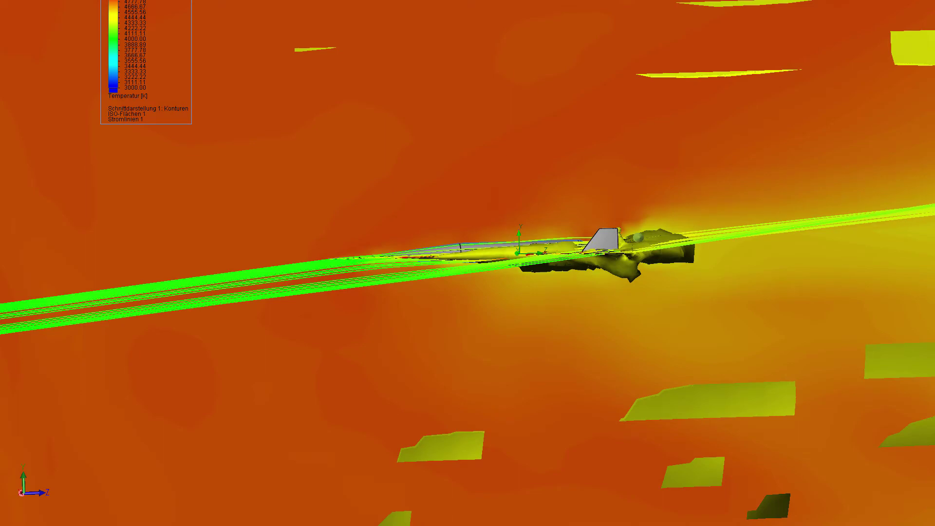
right_click(2, 294)
left_click(29, 318)
right_click(3, 365)
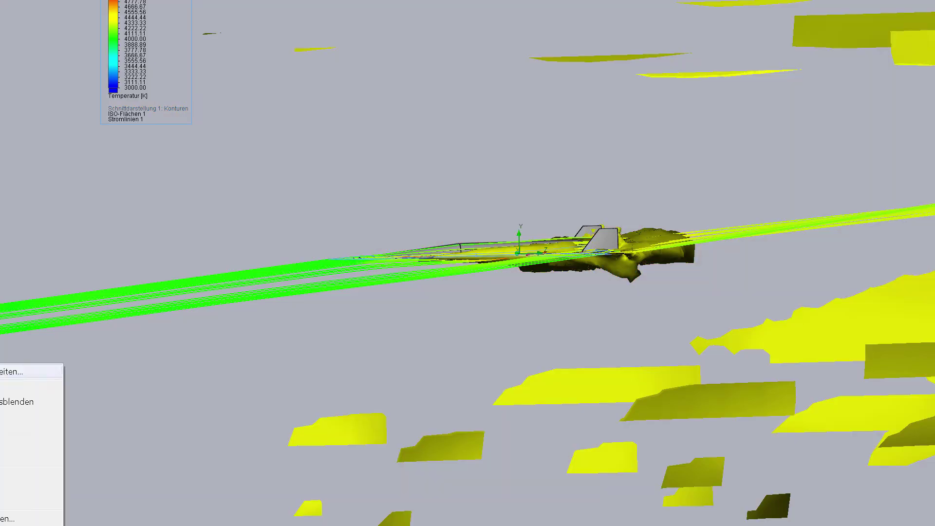
left_click(29, 388)
- Hide ISO-Flächen 1 and its temperature legend, leaving the plain grey aircraft
mouse_move(375, 300)
middle_mouse_down()
mouse_move(397, 330)
mouse_move(440, 317)
mouse_move(434, 271)
mouse_move(414, 265)
mouse_move(380, 305)
mouse_move(369, 356)
mouse_move(294, 367)
middle_mouse_up()
scroll(457, 258, "down", 3)
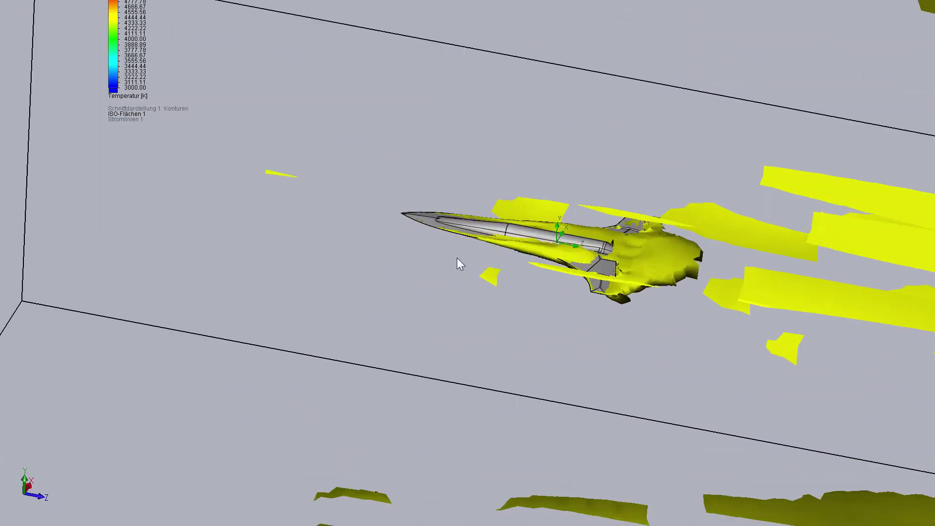
scroll(463, 256, "down", 2)
scroll(464, 258, "down", 2)
mouse_move(507, 223)
middle_mouse_down()
mouse_move(480, 231)
mouse_move(620, 215)
mouse_move(617, 302)
mouse_move(587, 351)
mouse_move(715, 144)
middle_mouse_up()
scroll(765, 87, "up", 2)
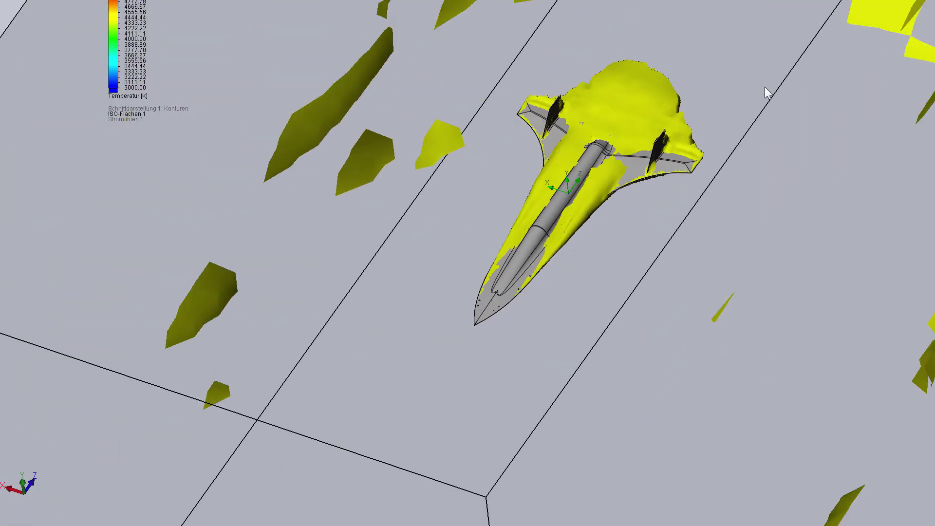
scroll(704, 160, "down", 3)
mouse_move(503, 351)
middle_mouse_down()
mouse_move(510, 330)
mouse_move(489, 191)
mouse_move(366, 167)
mouse_move(411, 25)
mouse_move(428, 215)
middle_mouse_up()
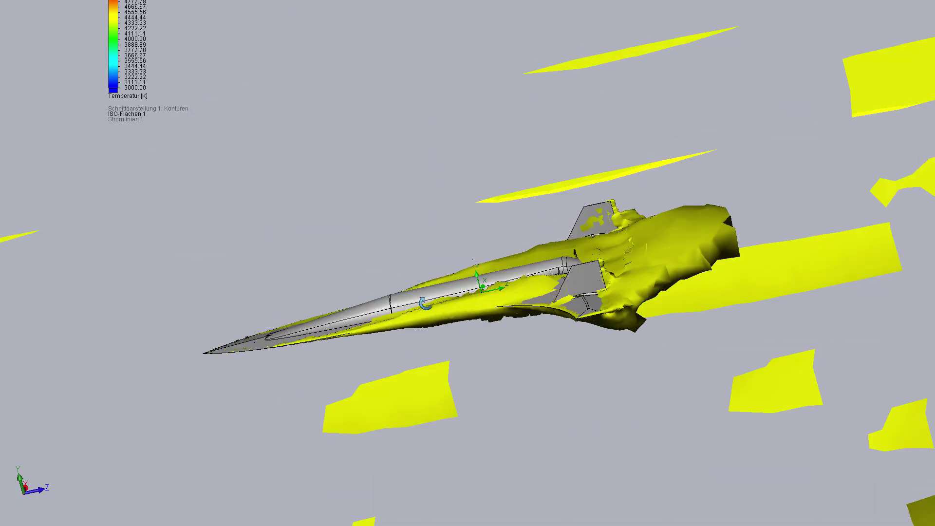
right_click(1, 335)
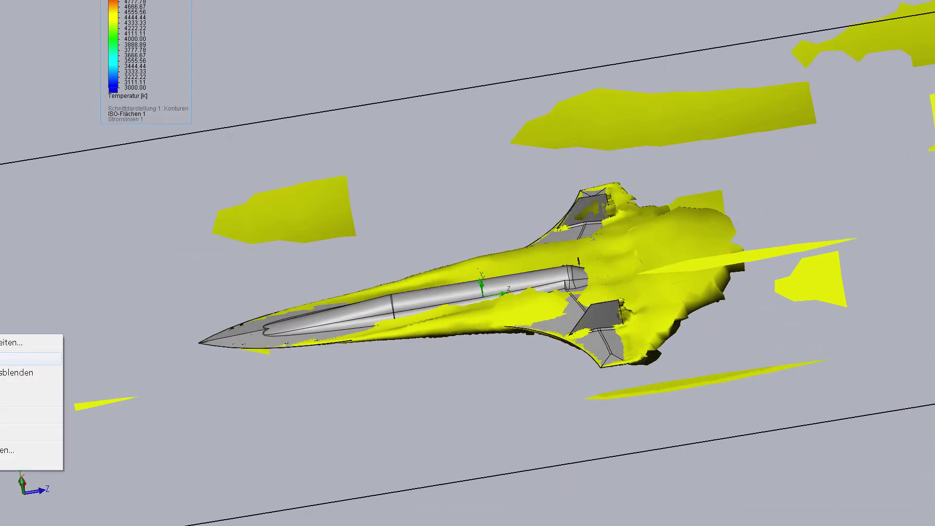
left_click(30, 359)
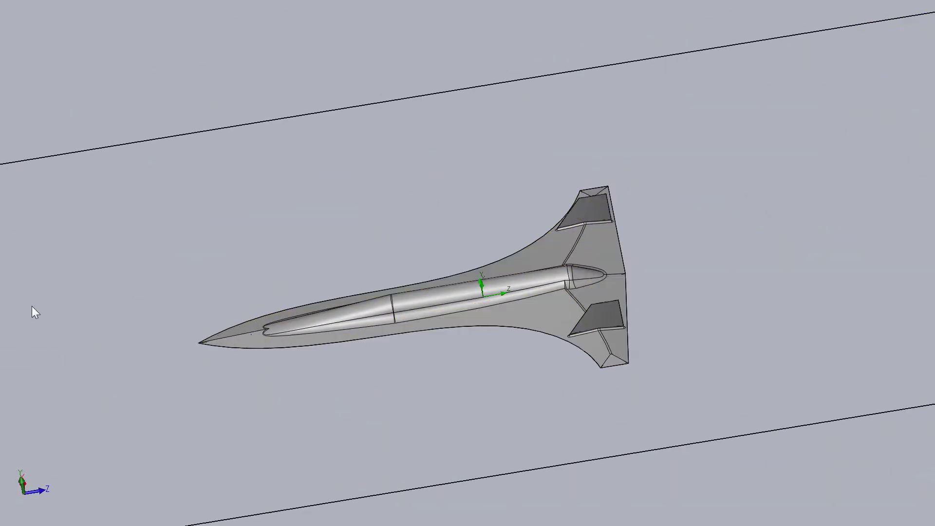
- Show the temperature-coloured Stromlinien 1 around the aircraft again
middle_click_drag(31, 306, 5, 341)
right_click(1, 360)
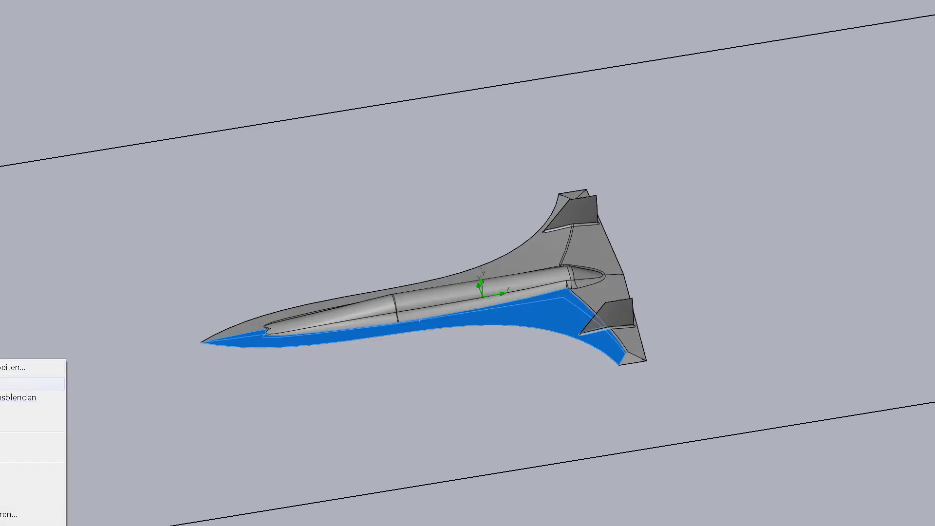
left_click(29, 383)
mouse_move(191, 241)
middle_mouse_down()
mouse_move(209, 129)
mouse_move(242, 51)
mouse_move(255, 148)
mouse_move(305, 148)
mouse_move(264, 161)
mouse_move(199, 264)
mouse_move(204, 234)
middle_mouse_up()
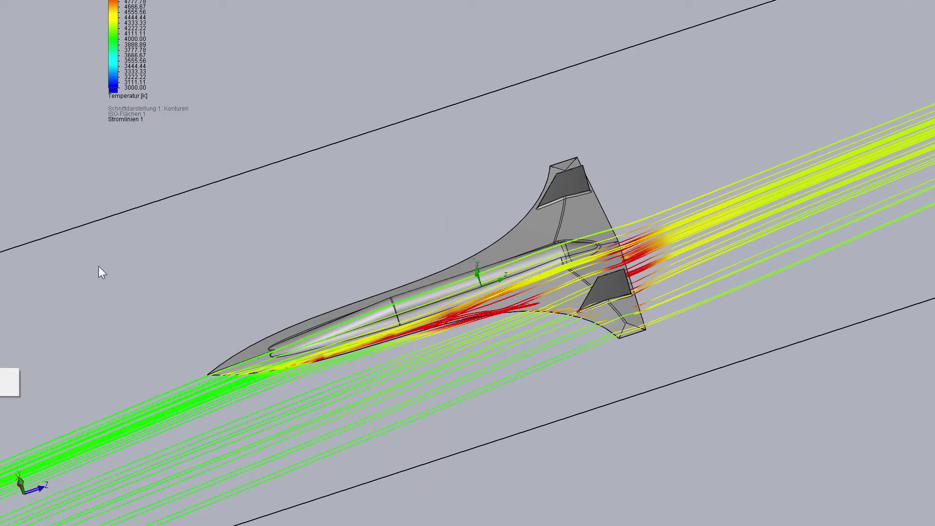
- Insert Stromlinien 2 starting from the fuselage nose face and inspect it
right_click(2, 347)
left_click(5, 353)
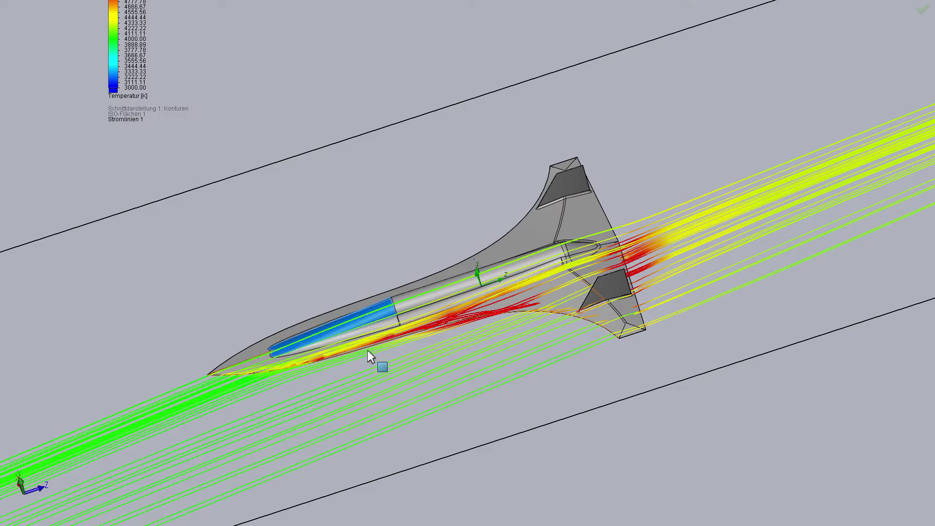
mouse_move(372, 359)
middle_mouse_down()
mouse_move(374, 149)
mouse_move(363, 294)
middle_mouse_up()
left_click(363, 294)
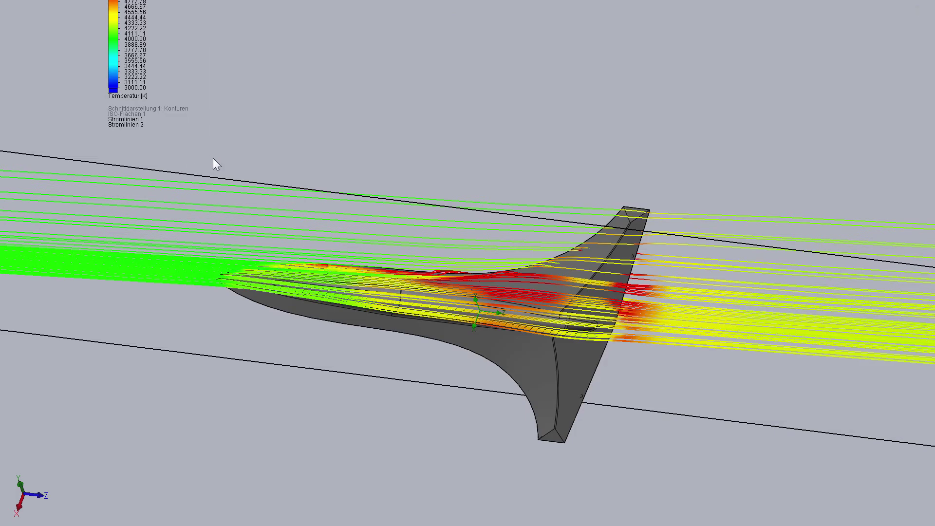
mouse_move(213, 161)
middle_mouse_down()
mouse_move(215, 297)
mouse_move(189, 524)
mouse_move(227, 388)
middle_mouse_up()
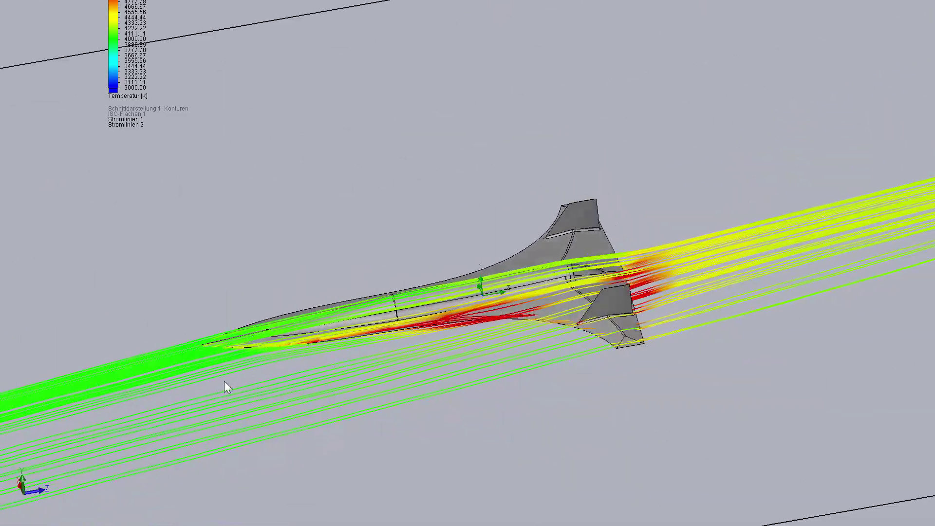
mouse_move(405, 314)
middle_mouse_down()
mouse_move(536, 239)
mouse_move(428, 225)
mouse_move(298, 225)
mouse_move(268, 207)
mouse_move(337, 234)
mouse_move(384, 278)
mouse_move(397, 255)
mouse_move(409, 267)
middle_mouse_up()
- Hide Stromlinien 2 and Stromlinien 1 with the temperature legend, then fit the aircraft
right_click(3, 368)
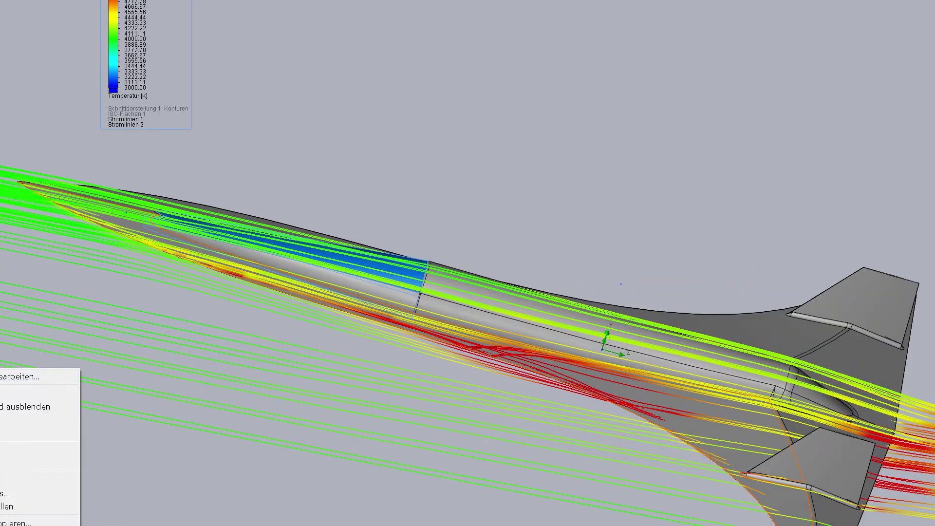
left_click(39, 393)
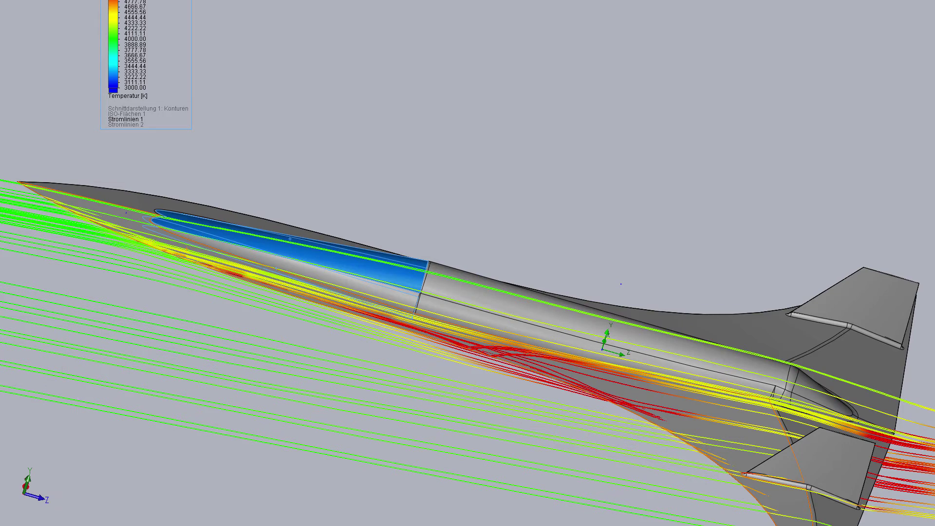
key("f")
right_click(2, 363)
left_click(25, 382)
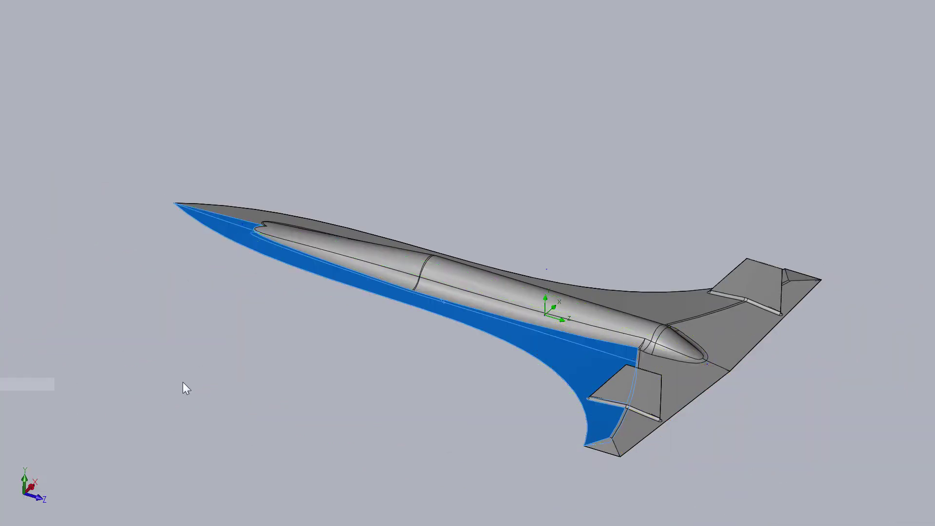
middle_click_drag(187, 358, 257, 398)
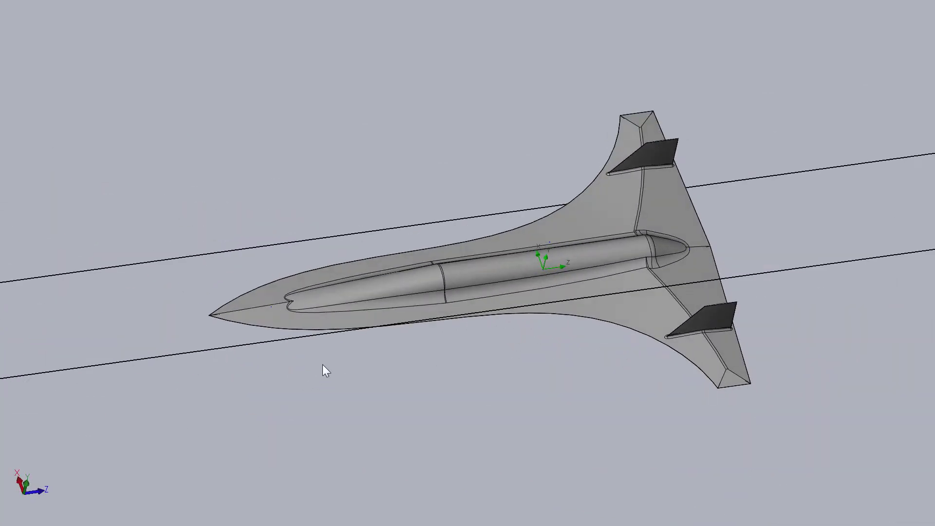
mouse_move(323, 365)
middle_mouse_down()
mouse_move(323, 396)
mouse_move(373, 324)
mouse_move(372, 347)
mouse_move(312, 169)
mouse_move(367, 224)
mouse_move(334, 359)
mouse_move(395, 331)
mouse_move(385, 336)
middle_mouse_up()
- Measure the aircraft from nose to tail: 119763.32 mm
key("m")
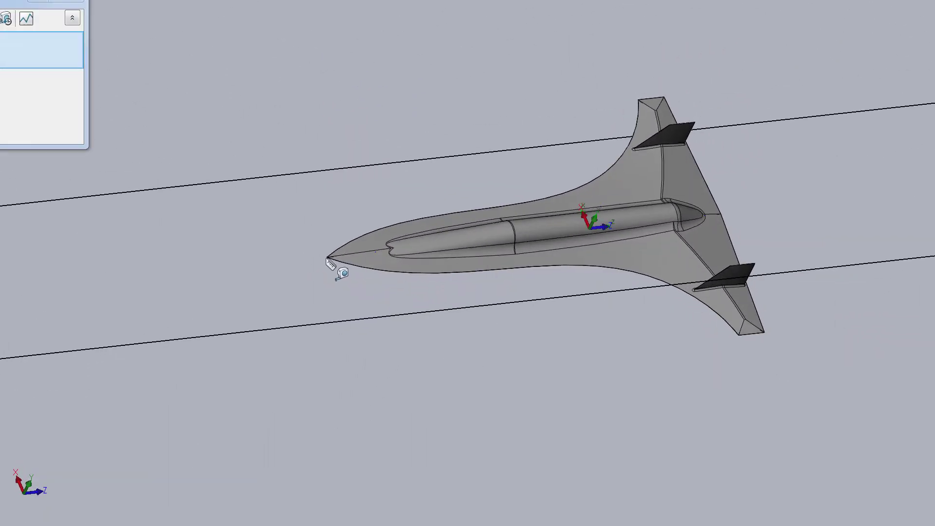
left_click(327, 257)
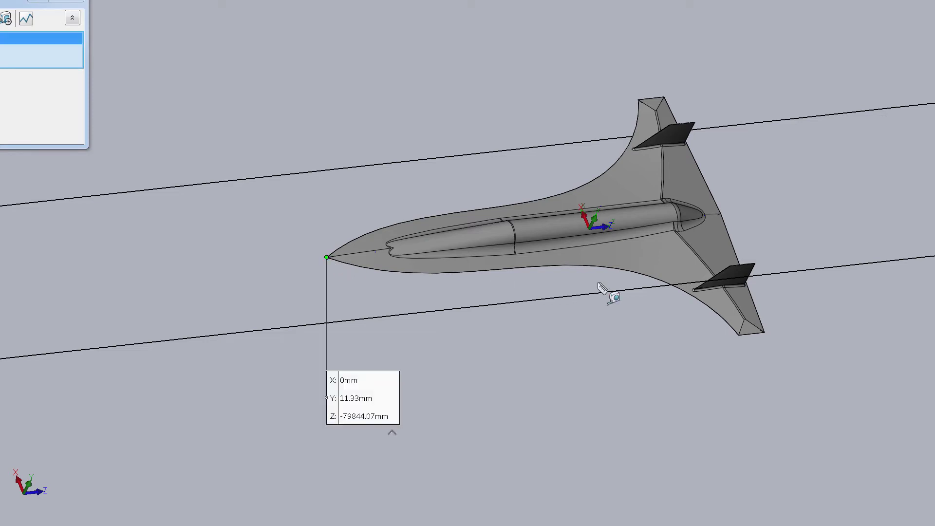
left_click(722, 214)
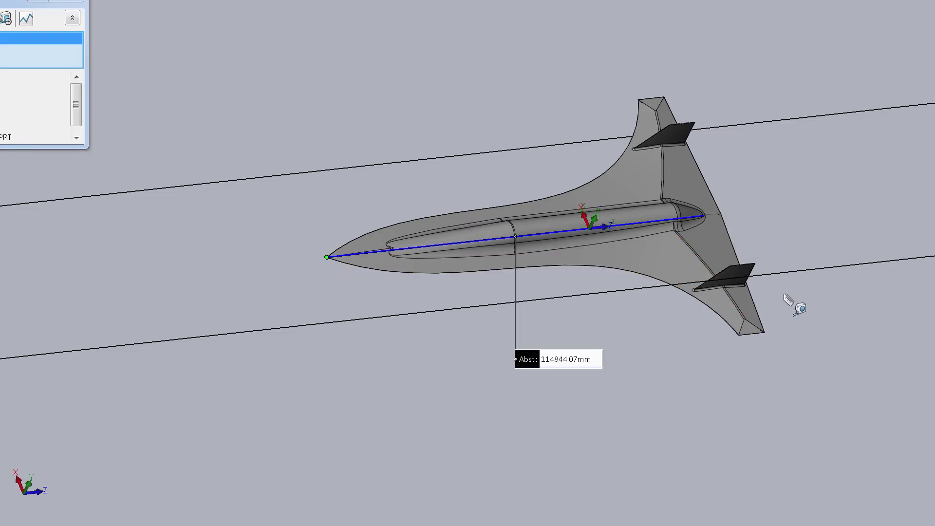
middle_click_drag(782, 272, 758, 292)
left_click(766, 219)
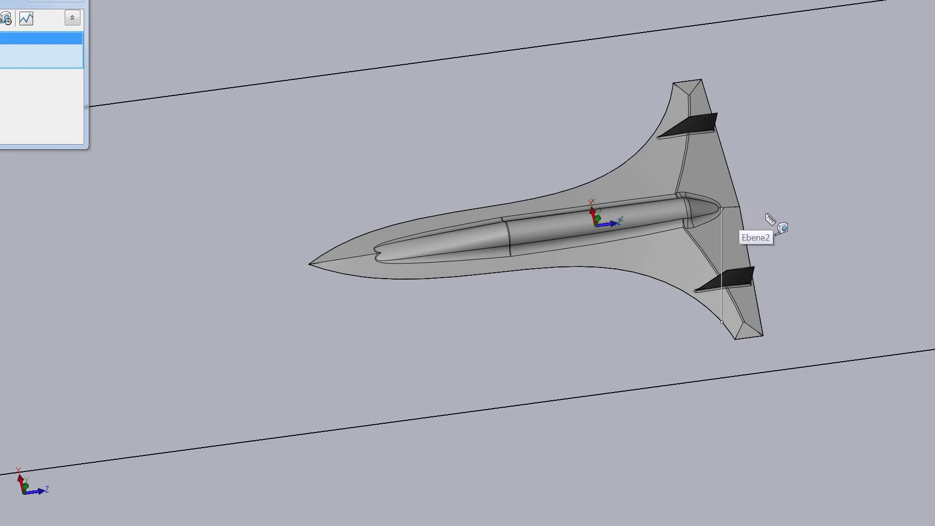
left_click(309, 264)
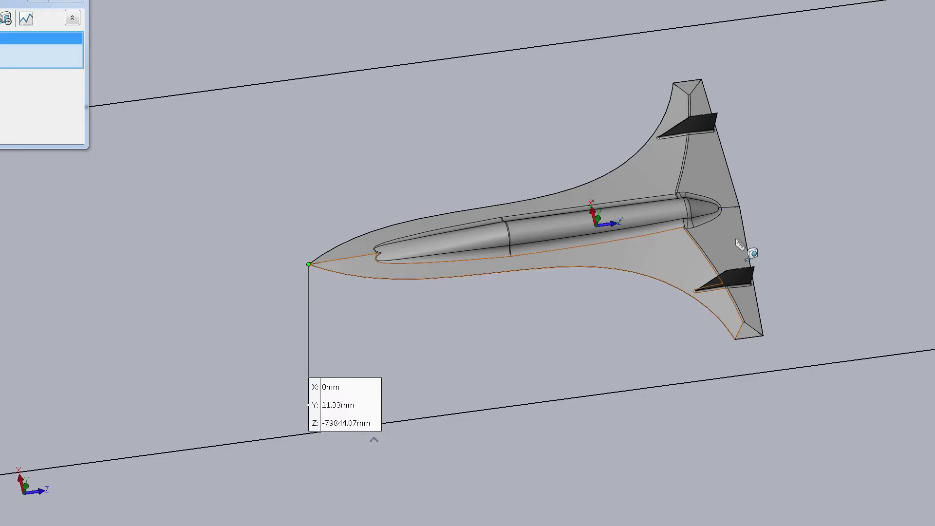
left_click(739, 206)
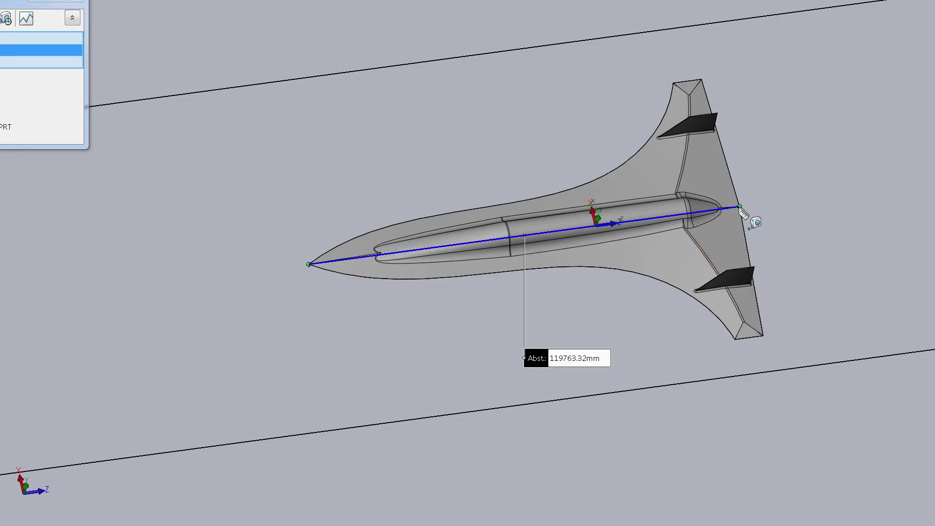
- Measure the distance between the two wing-tip vertices: 79838.70 mm
left_click(765, 336)
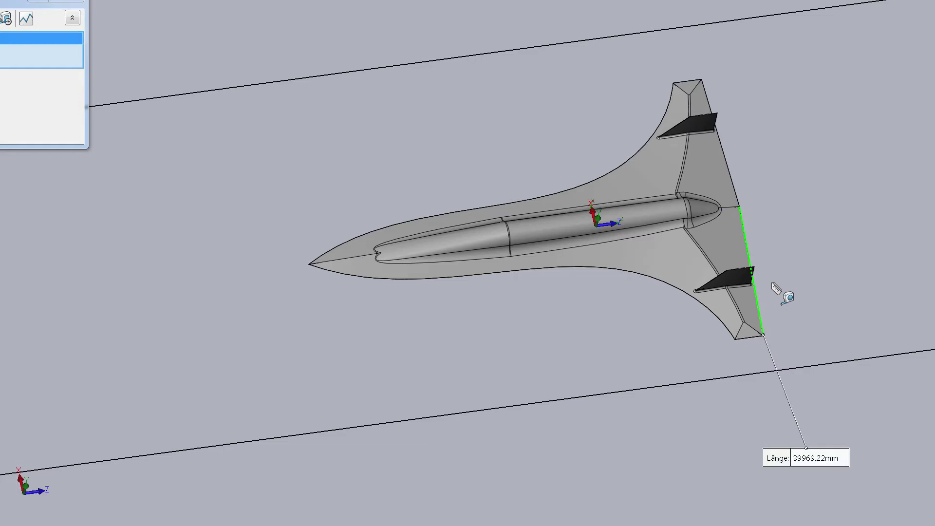
left_click(761, 336)
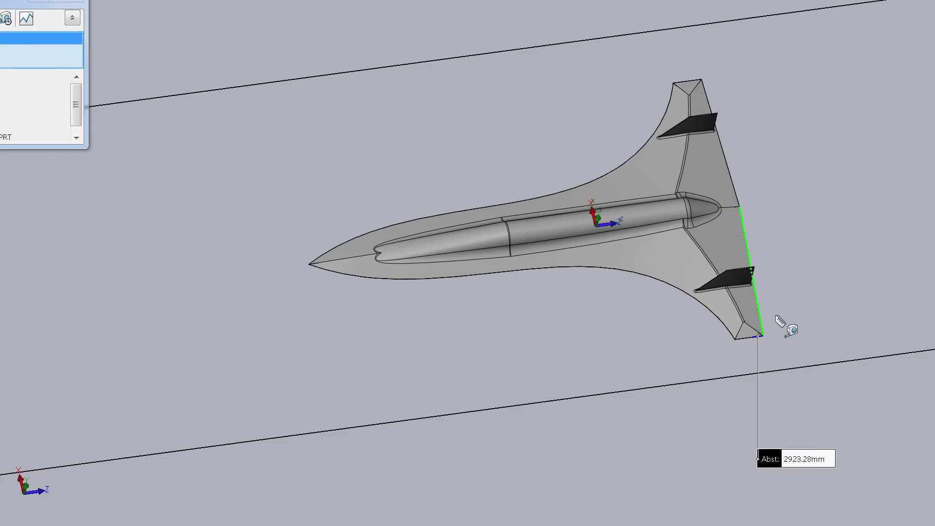
left_click(768, 167)
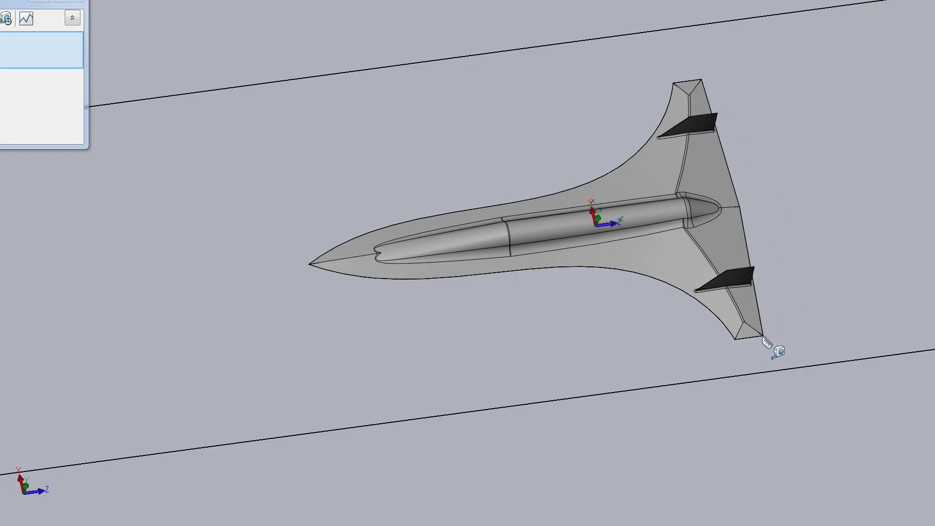
left_click(764, 336)
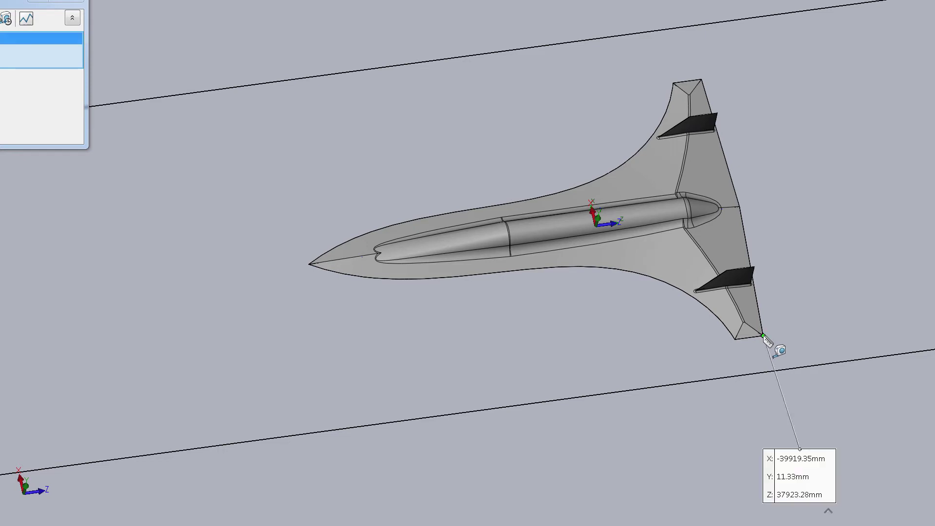
left_click(701, 80)
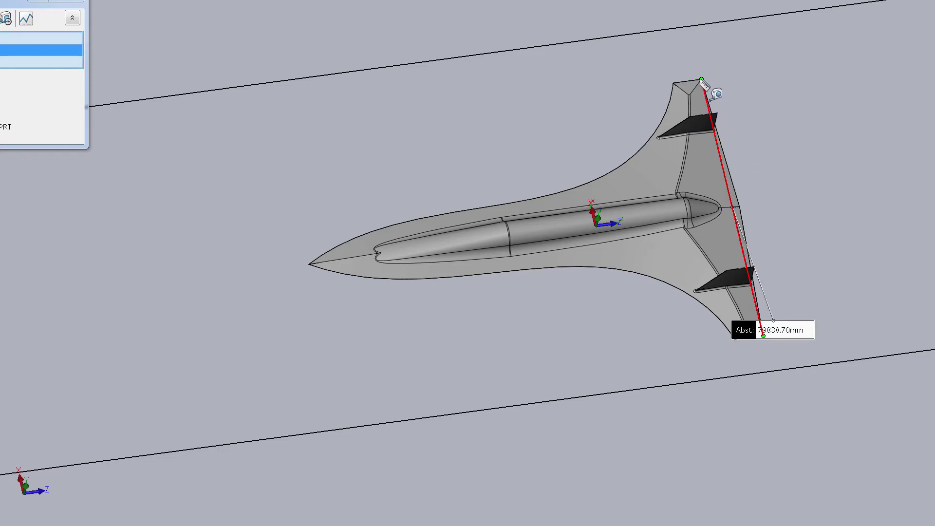
left_click(482, 165)
- Close the Measure tool, then inspect the bare aircraft from above and at oblique angles
middle_click_drag(480, 163, 454, 2)
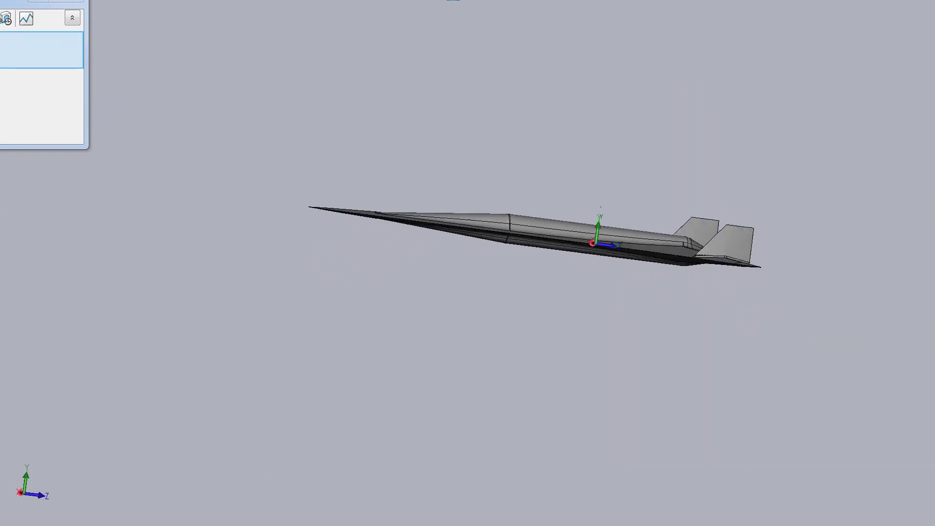
mouse_move(507, 209)
middle_mouse_down()
mouse_move(539, 292)
mouse_move(510, 491)
mouse_move(520, 263)
mouse_move(510, 203)
mouse_move(457, 176)
mouse_move(447, 267)
mouse_move(453, 359)
mouse_move(451, 341)
middle_mouse_up()
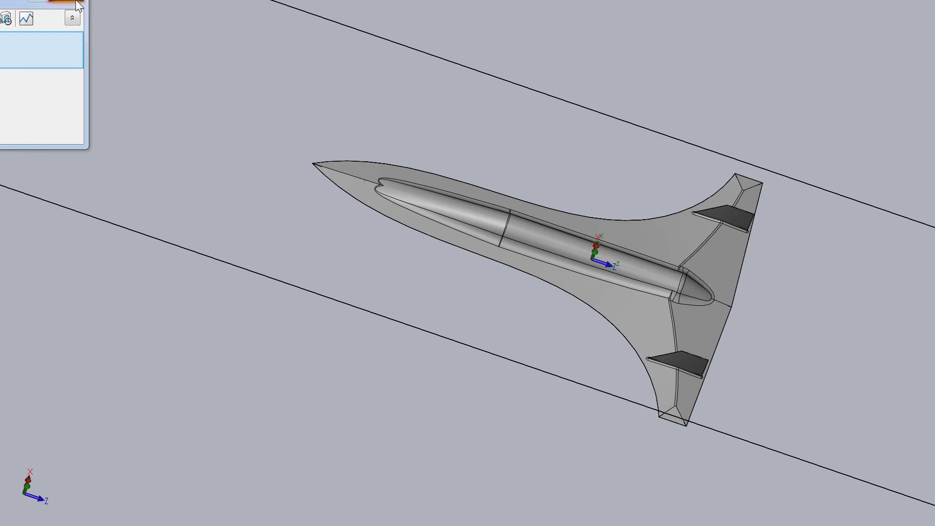
left_click(77, 2)
mouse_move(247, 136)
middle_mouse_down()
mouse_move(257, 185)
mouse_move(236, 133)
mouse_move(239, 1)
mouse_move(328, 205)
mouse_move(229, 140)
mouse_move(246, 90)
mouse_move(356, 186)
mouse_move(394, 351)
mouse_move(426, 319)
middle_mouse_up()
scroll(529, 126, "down", 2)
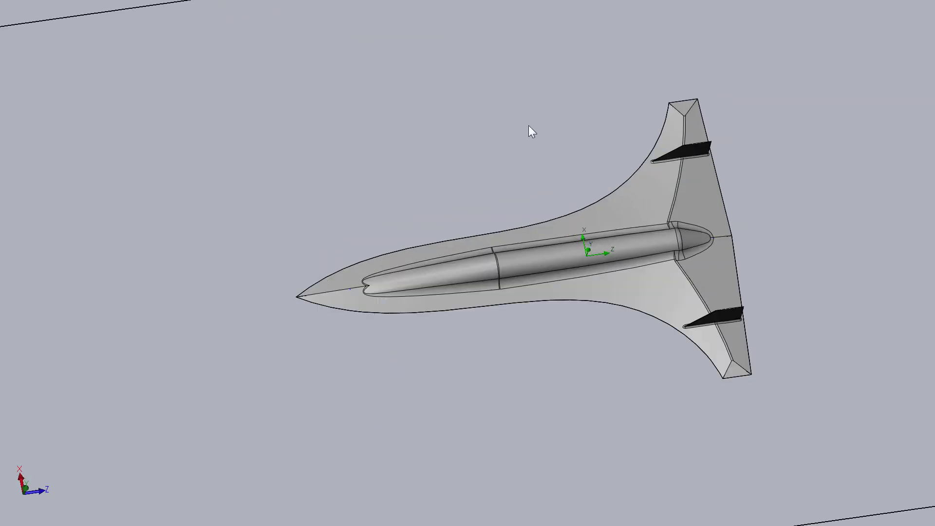
scroll(437, 370, "down", 2)
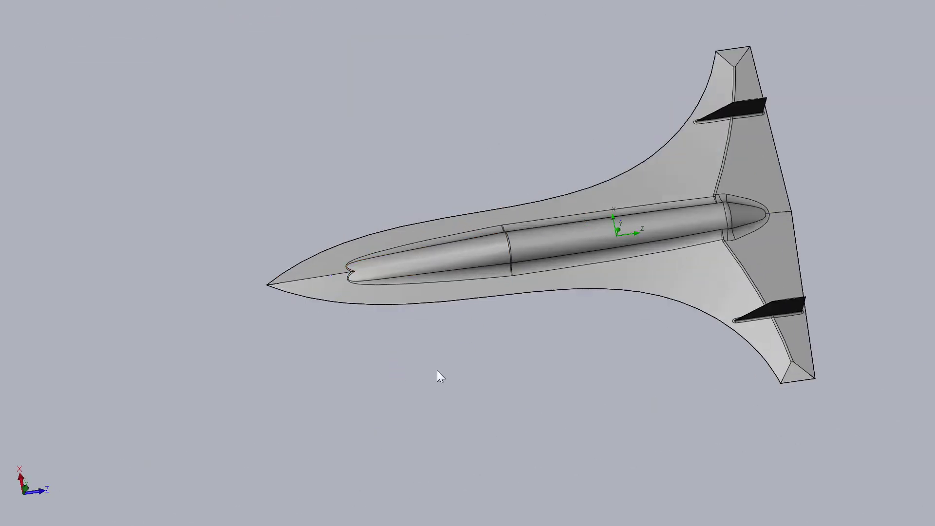
mouse_move(558, 414)
middle_mouse_down()
mouse_move(557, 345)
mouse_move(546, 317)
middle_mouse_up()
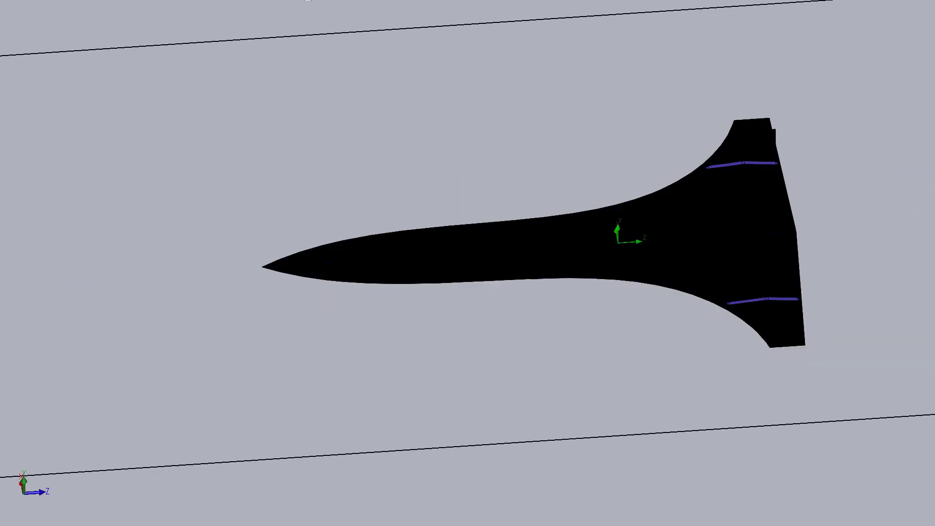
middle_click_drag(355, 108, 355, 78)
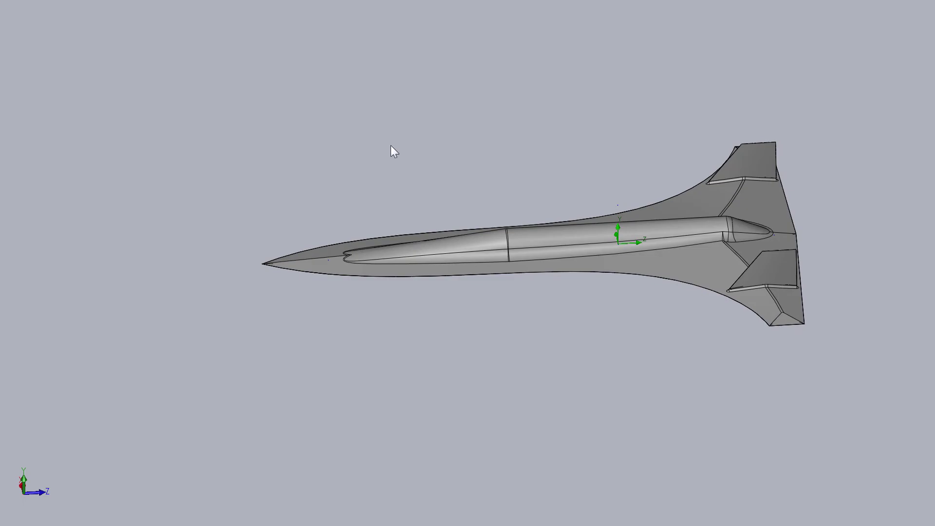
middle_click_drag(390, 145, 690, 243)
scroll(804, 214, "down", 2)
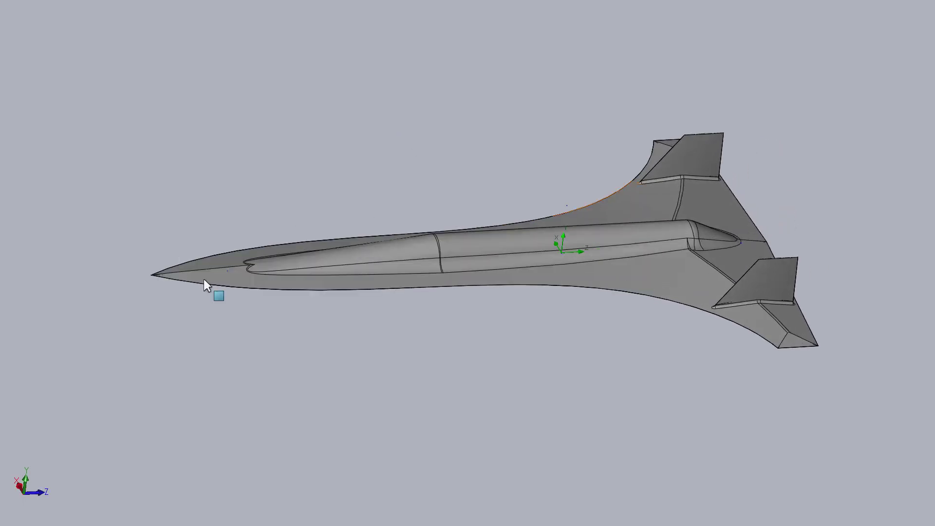
mouse_move(272, 347)
middle_mouse_down()
mouse_move(255, 293)
mouse_move(304, 326)
mouse_move(275, 371)
mouse_move(253, 382)
mouse_move(282, 376)
middle_mouse_up()
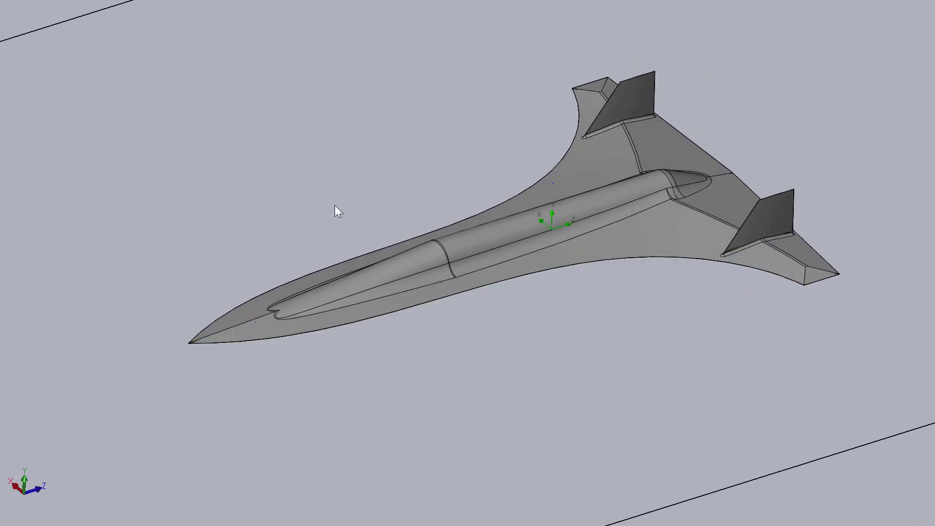
mouse_move(337, 208)
middle_mouse_down()
mouse_move(334, 179)
mouse_move(351, 183)
middle_mouse_up()
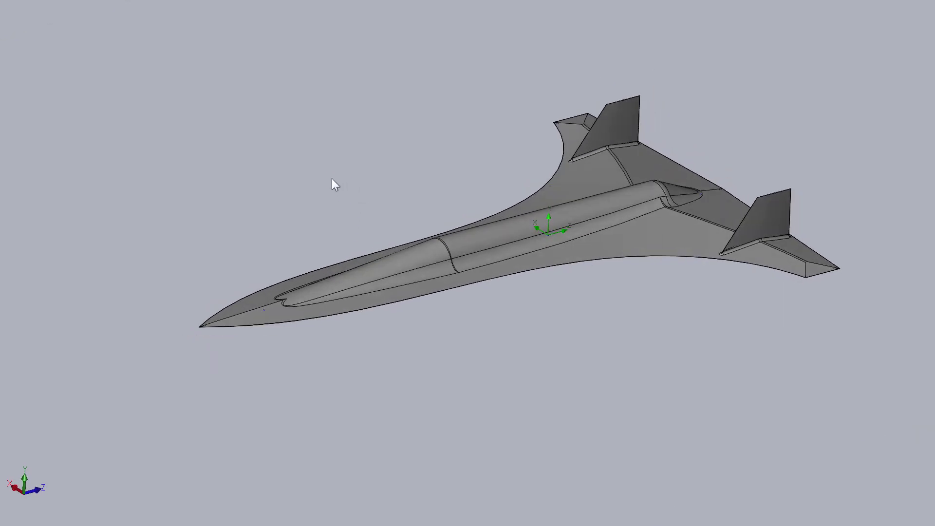
middle_click_drag(335, 200, 343, 201)
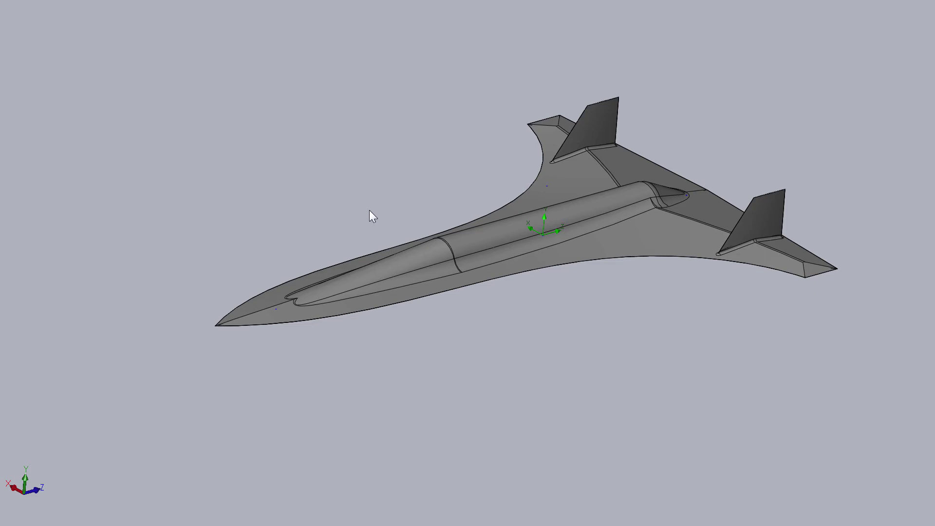
mouse_move(220, 205)
middle_mouse_down()
mouse_move(185, 140)
mouse_move(196, 145)
middle_mouse_up()
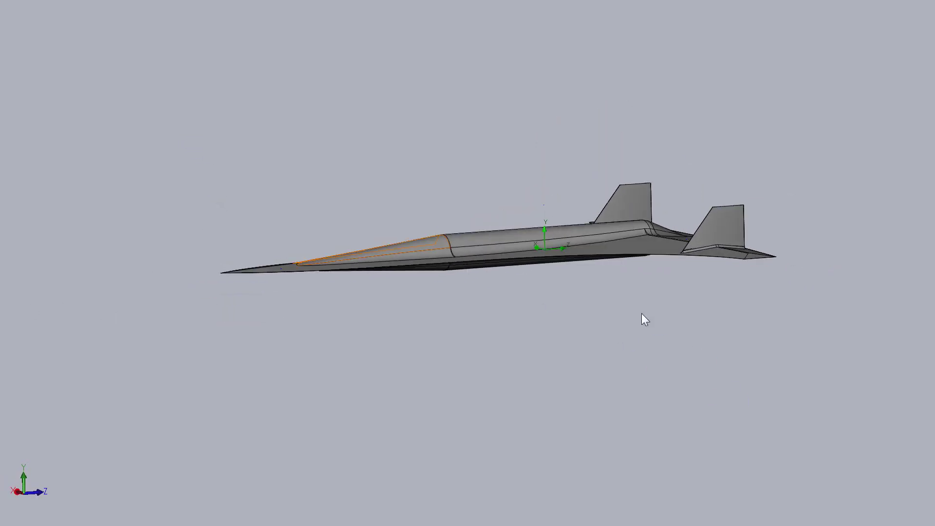
middle_click_drag(641, 316, 588, 337)
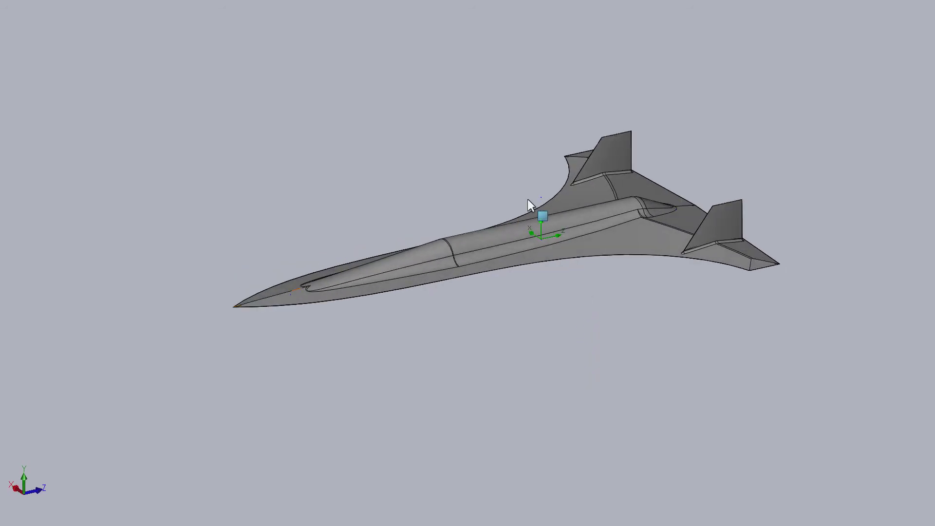
scroll(775, 222, "up", 2)
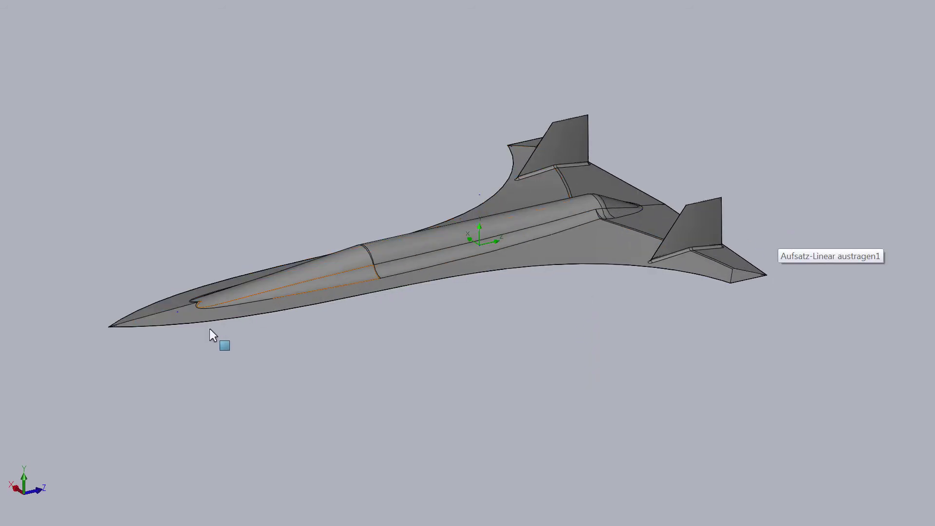
mouse_move(225, 368)
middle_mouse_down()
mouse_move(206, 348)
mouse_move(236, 376)
middle_mouse_up()
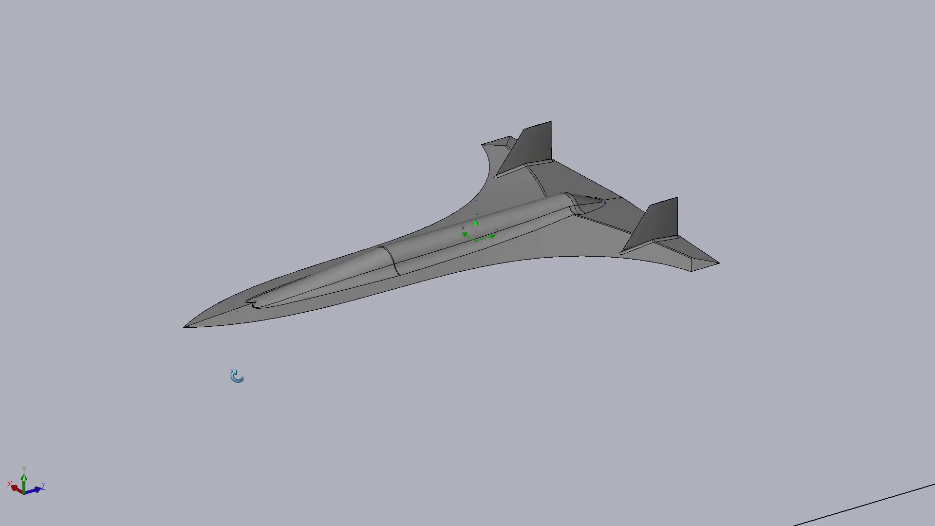
scroll(803, 286, "up", 2)
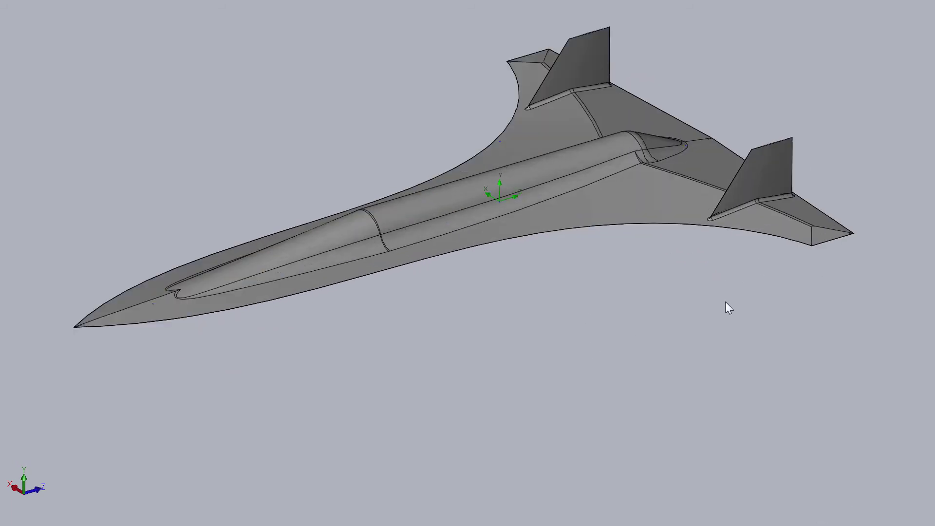
mouse_move(513, 320)
middle_mouse_down()
mouse_move(551, 297)
mouse_move(551, 318)
mouse_move(533, 316)
mouse_move(513, 338)
middle_mouse_up()
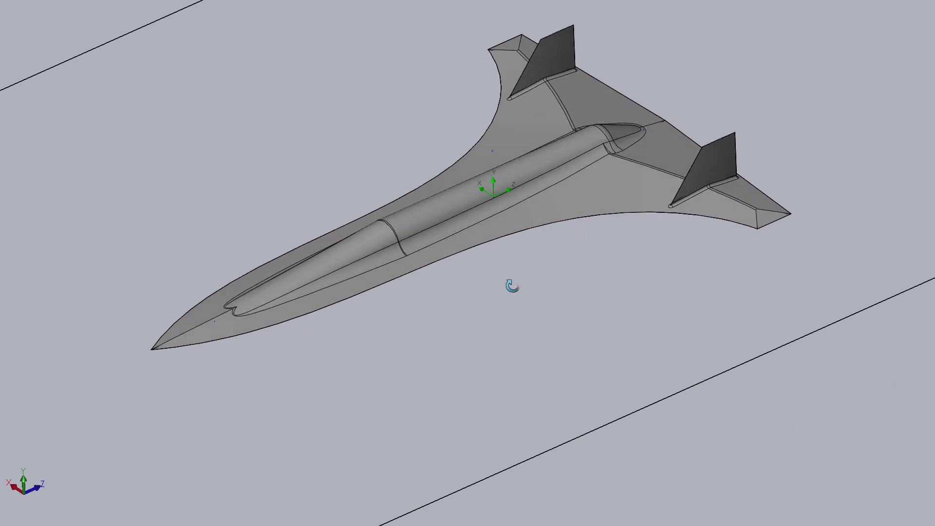
mouse_move(512, 286)
middle_mouse_down()
mouse_move(502, 233)
mouse_move(472, 359)
mouse_move(494, 330)
middle_mouse_up()
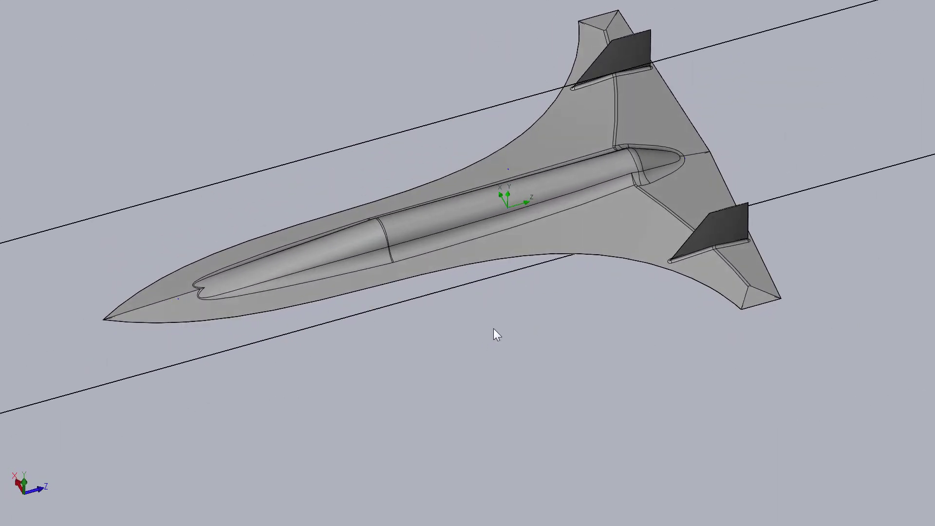
scroll(491, 214, "up", 2)
scroll(462, 68, "down", 2)
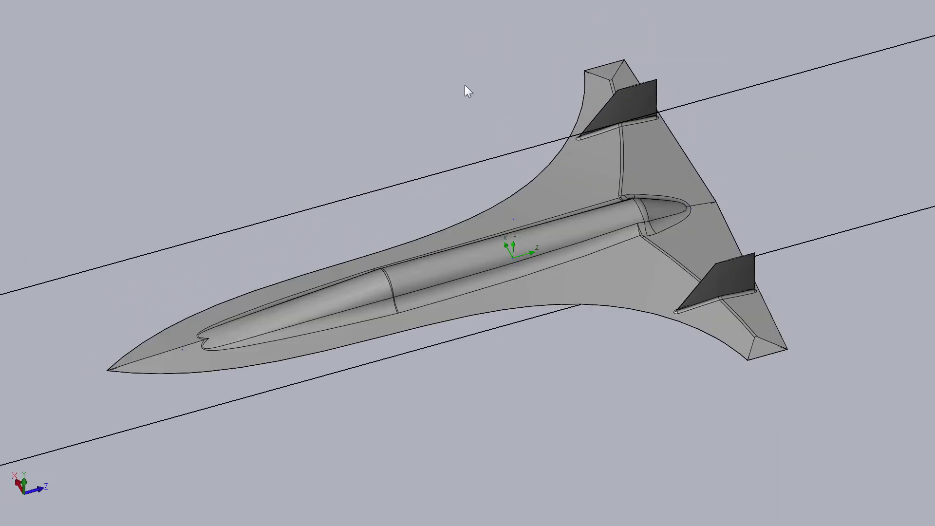
mouse_move(443, 378)
middle_mouse_down()
mouse_move(444, 310)
mouse_move(449, 392)
mouse_move(457, 386)
middle_mouse_up()
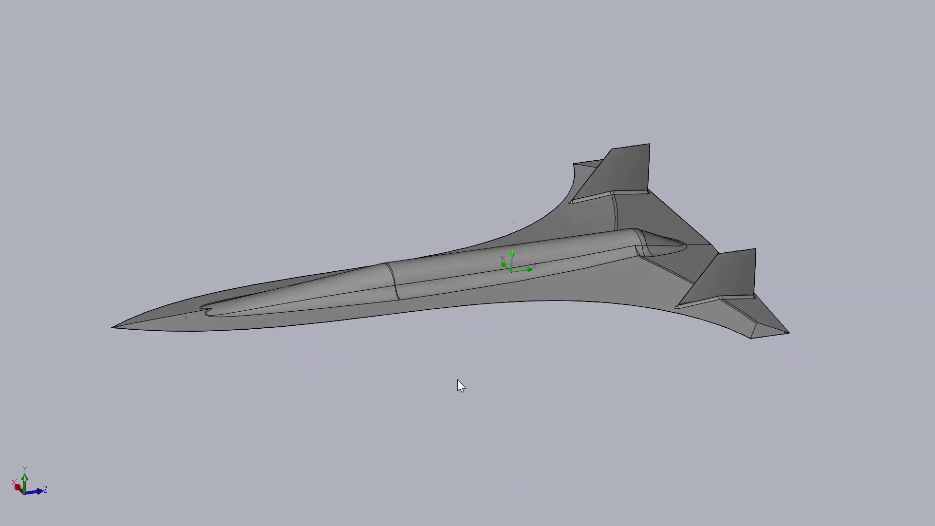
middle_click_drag(449, 389, 475, 392)
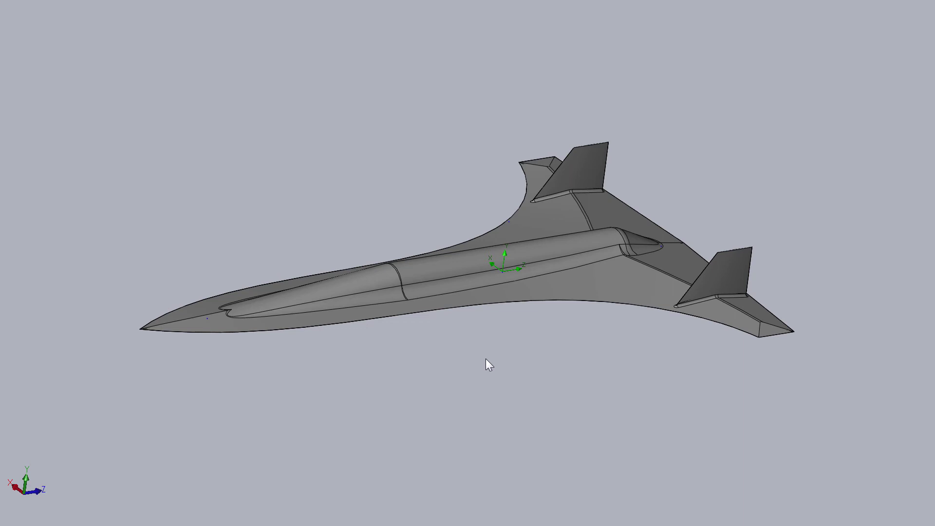
middle_click_drag(481, 370, 512, 374)
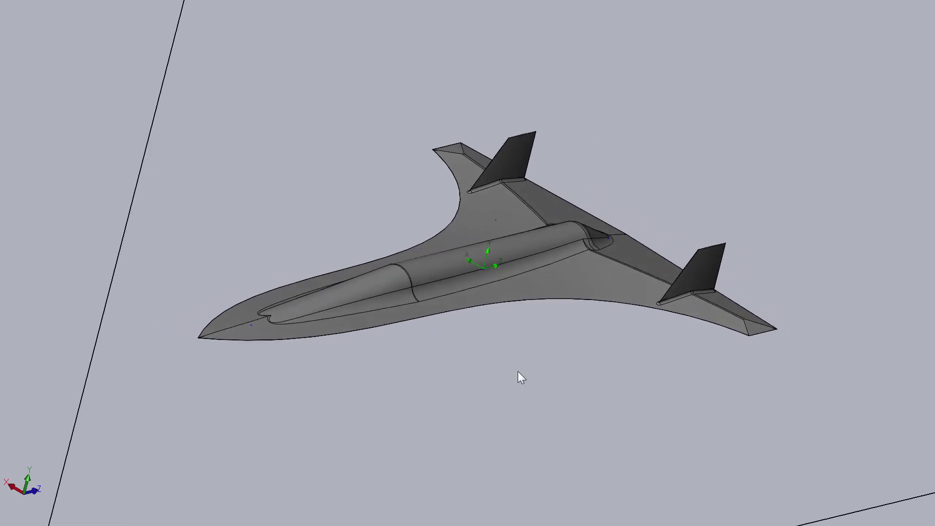
scroll(513, 361, "up", 2)
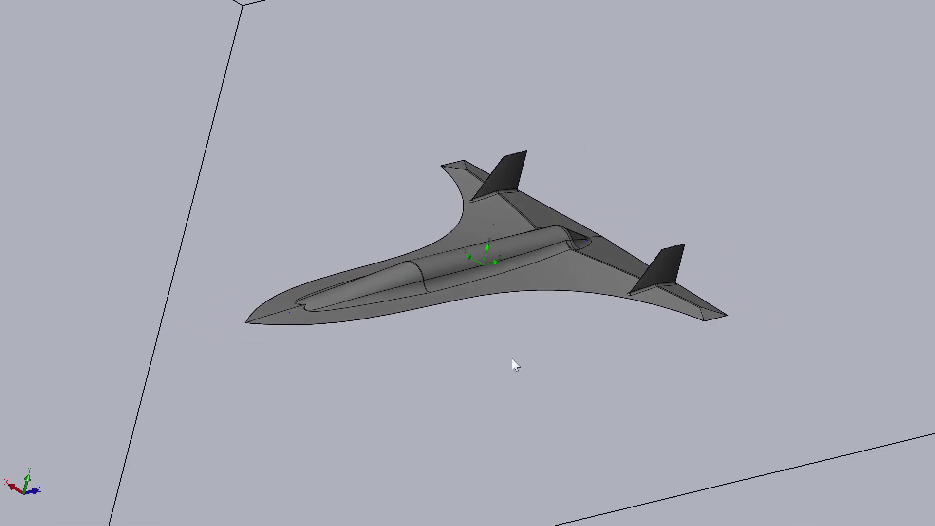
mouse_move(512, 358)
middle_mouse_down()
mouse_move(507, 337)
mouse_move(485, 351)
middle_mouse_up()
scroll(500, 349, "up", 2)
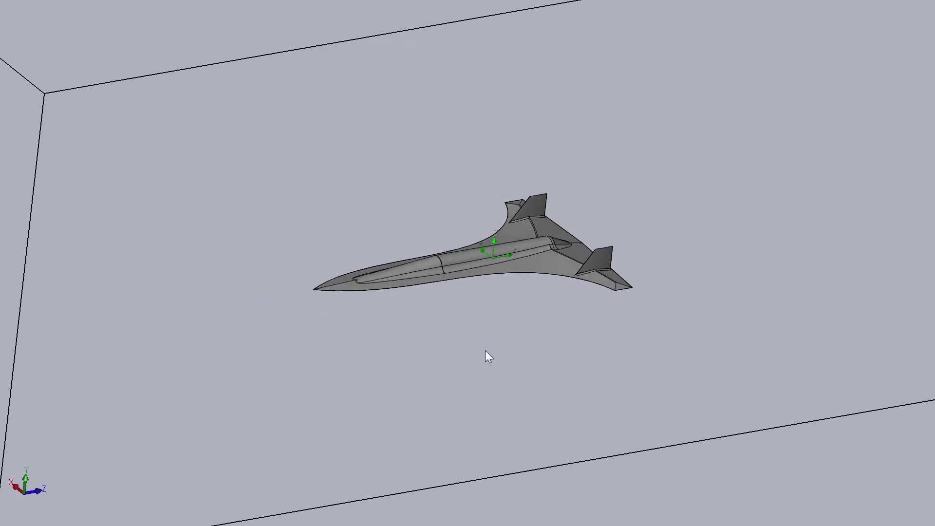
scroll(486, 351, "up", 2)
scroll(487, 349, "up", 2)
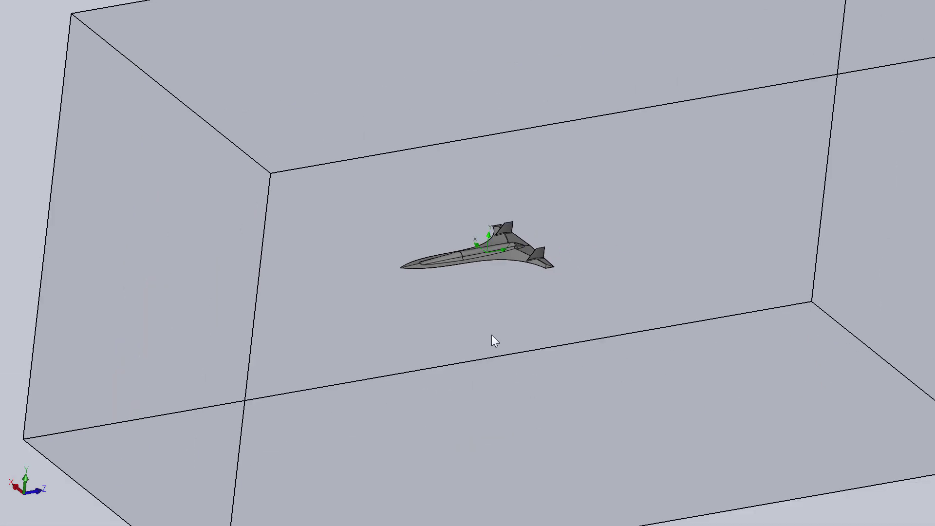
mouse_move(495, 341)
middle_mouse_down()
mouse_move(466, 345)
mouse_move(468, 325)
mouse_move(456, 328)
mouse_move(505, 257)
middle_mouse_up()
scroll(497, 271, "up", 2)
scroll(523, 263, "down", 4)
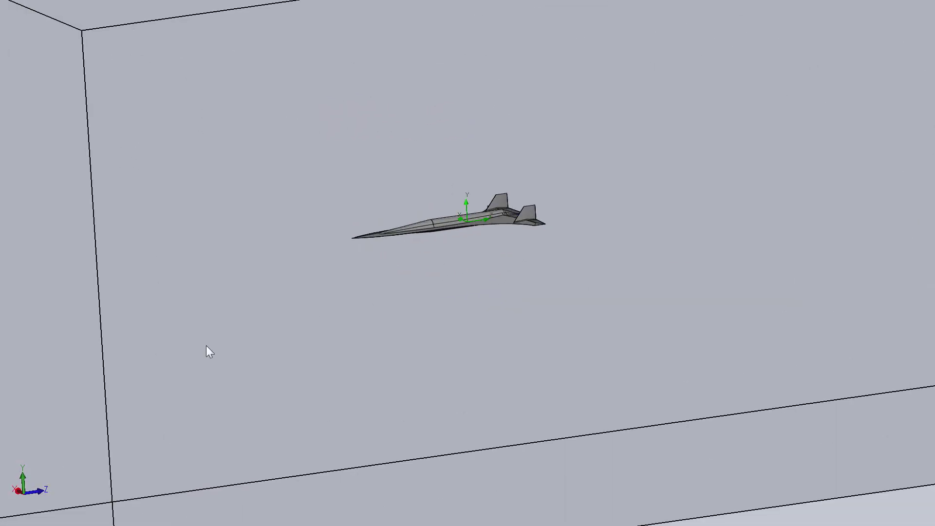
- Show Stromlinien 1 again, coloured by temperature, viewed from above
right_click(487, 222)
left_click(36, 388)
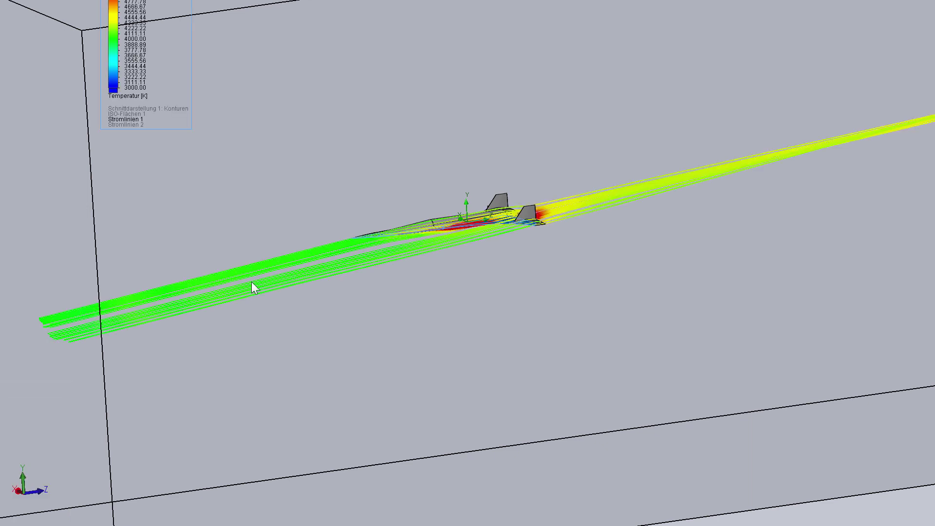
mouse_move(363, 276)
middle_mouse_down()
mouse_move(490, 247)
mouse_move(639, 119)
mouse_move(797, 254)
mouse_move(121, 368)
middle_mouse_up()
scroll(502, 268, "down", 2)
scroll(505, 276, "down", 1)
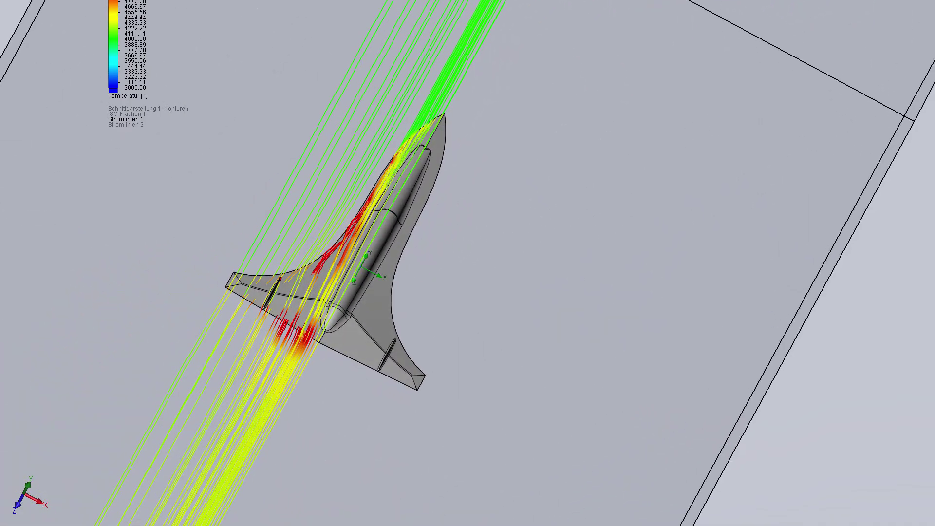
- Switch the streamline colouring from Temperatur to Geschwindigkeit (1200–3333 m/s)
right_click(74, 359)
key("Escape")
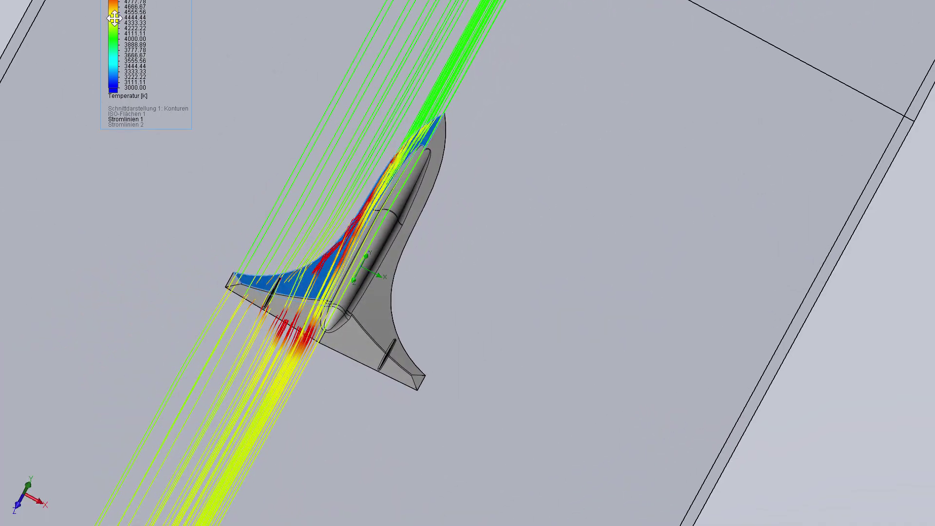
right_click(113, 22)
key("Escape")
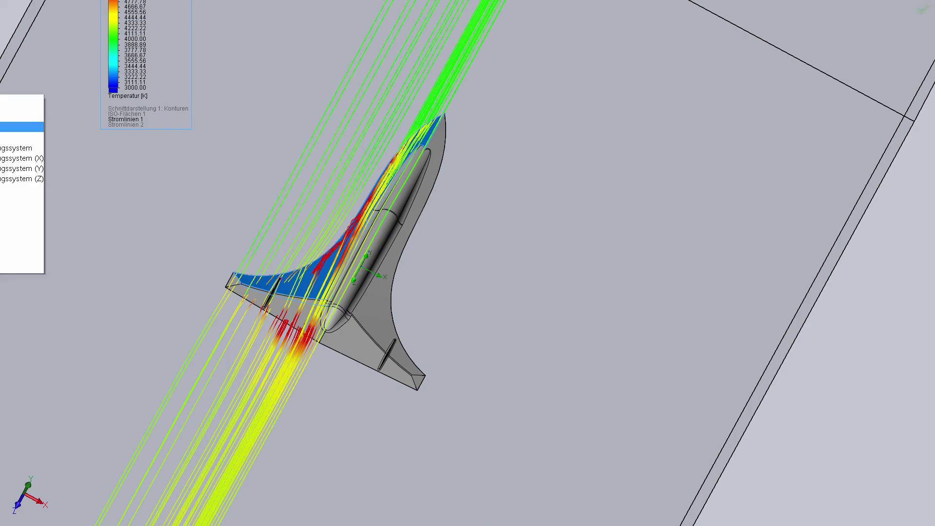
left_click(19, 181)
mouse_move(135, 263)
middle_mouse_down()
mouse_move(100, 150)
mouse_move(240, 104)
mouse_move(317, 254)
mouse_move(93, 354)
middle_mouse_up()
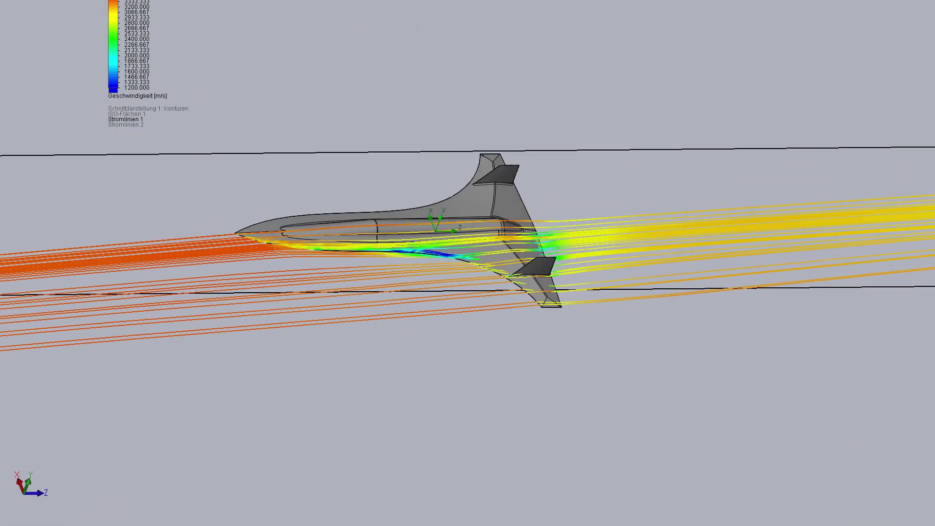
- Hide Stromlinien 1 and its velocity legend, then view the bare aircraft from the top
right_click(0, 361)
left_click(10, 385)
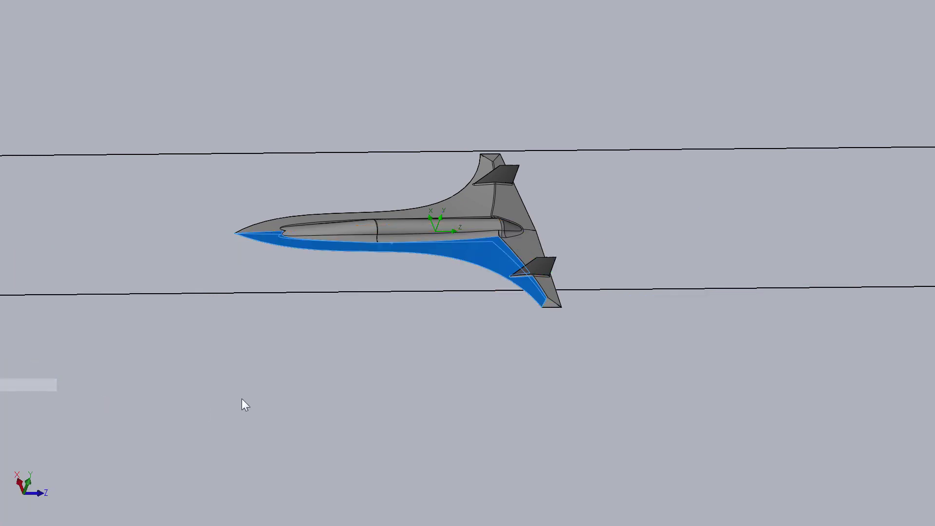
mouse_move(291, 384)
middle_mouse_down()
mouse_move(265, 135)
mouse_move(298, 355)
mouse_move(299, 203)
mouse_move(314, 206)
mouse_move(306, 192)
mouse_move(307, 209)
mouse_move(298, 206)
middle_mouse_up()
scroll(296, 197, "down", 3)
scroll(284, 205, "down", 2)
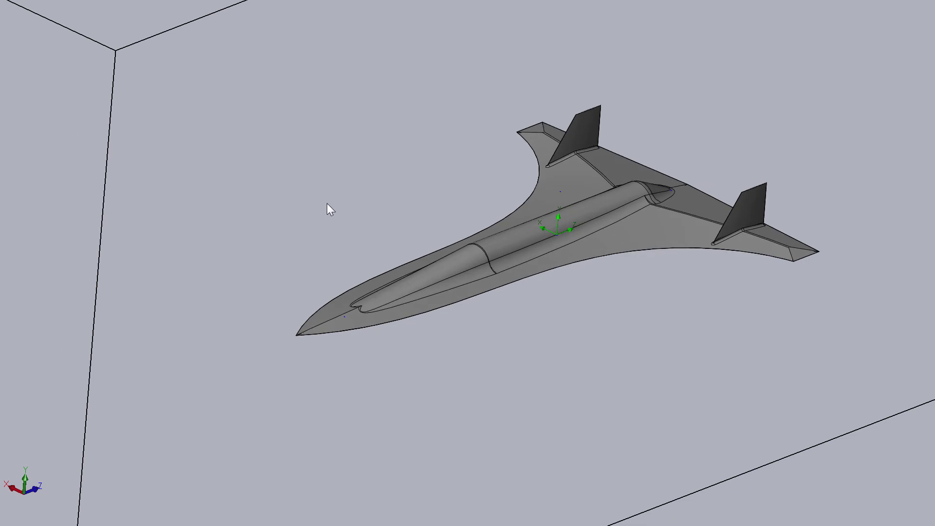